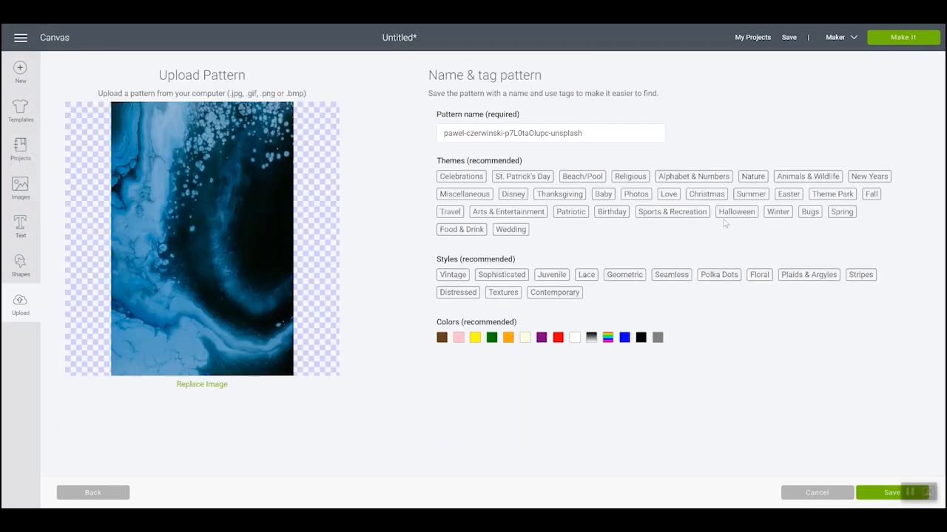
- Name the uploaded pattern watercolor2, tag it with Miscellaneous, Textures and blue, save it, and return to the canvas
{"action": "triple_click", "coordinate": [528, 133]}
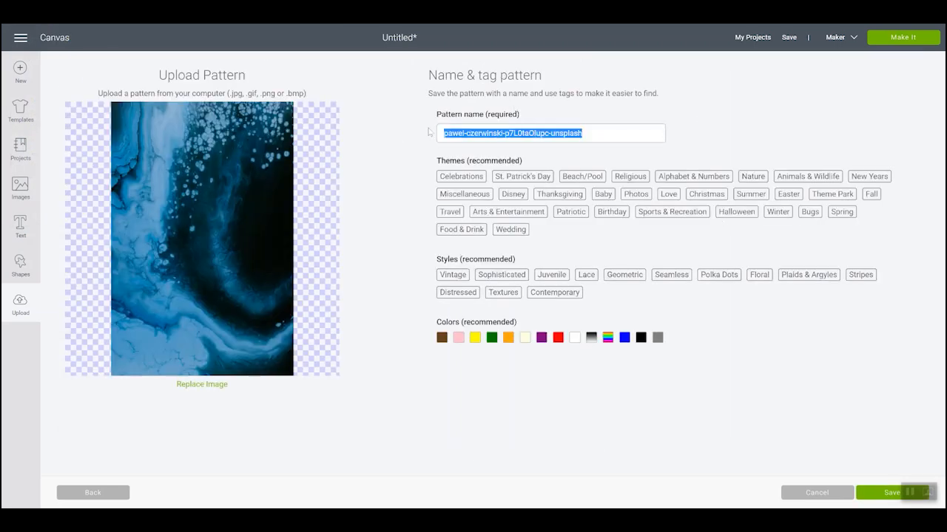
{"action": "type", "text": "watercolor2"}
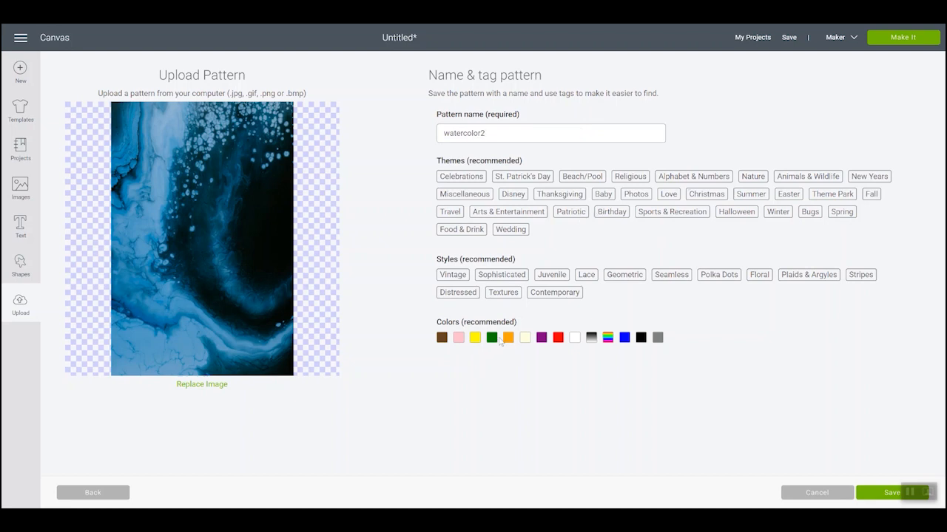
{"action": "left_click", "coordinate": [624, 339]}
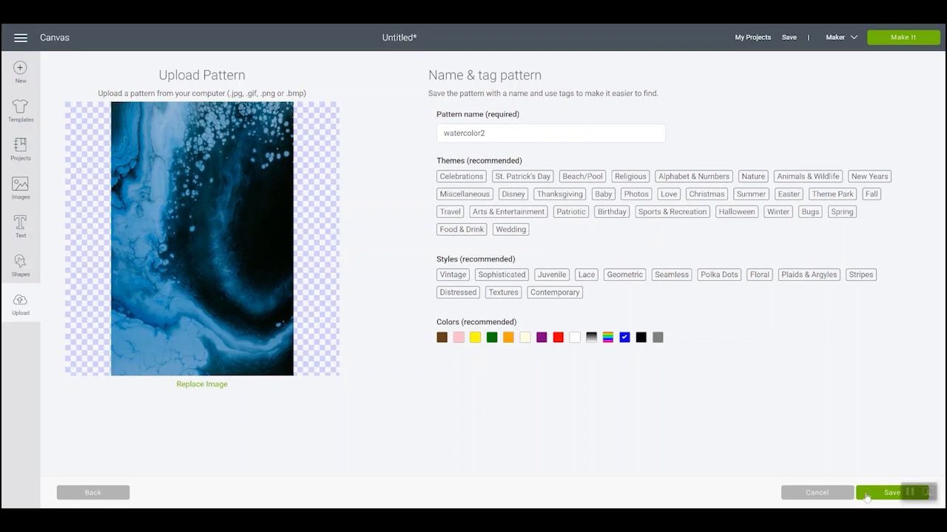
{"action": "left_click", "coordinate": [503, 292]}
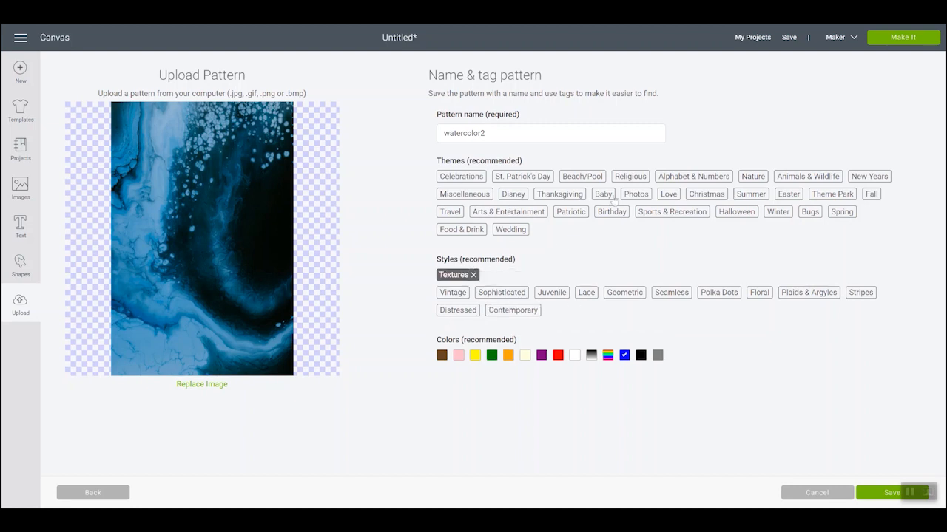
{"action": "left_click", "coordinate": [466, 195]}
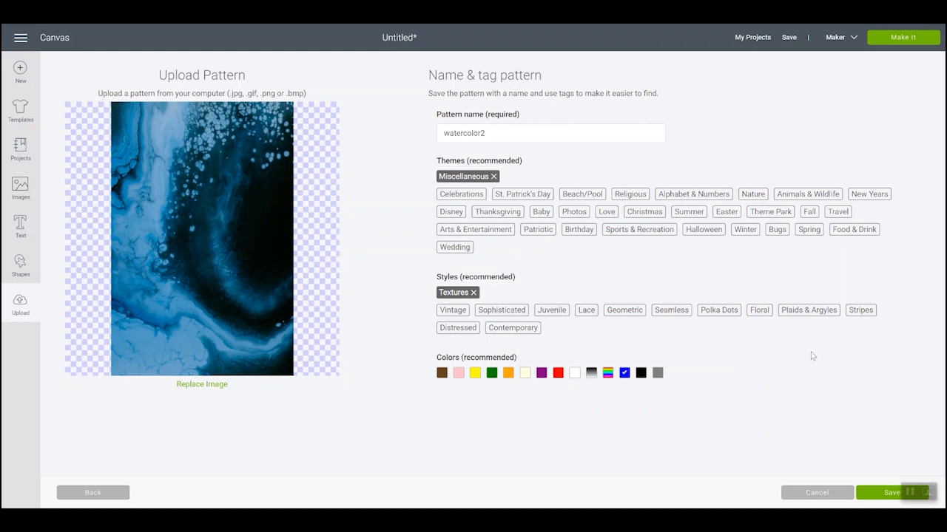
{"action": "left_click", "coordinate": [880, 494]}
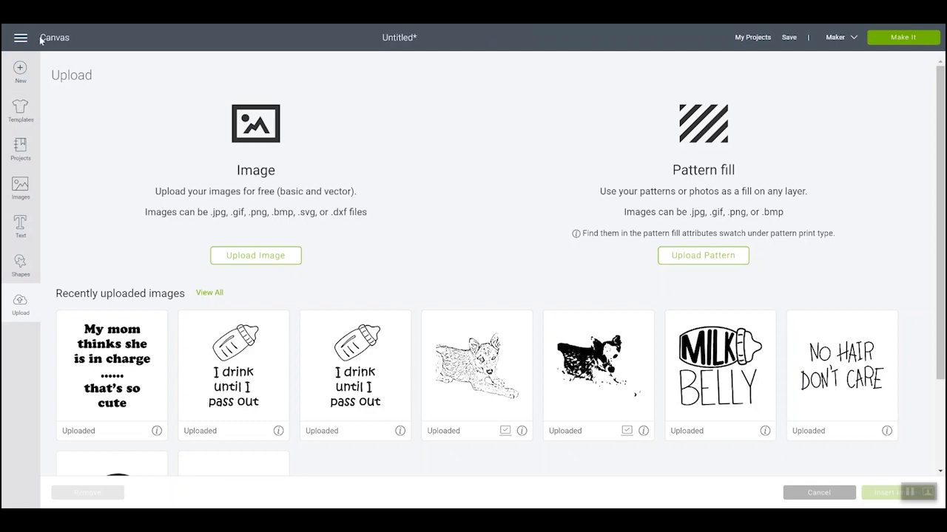
{"action": "left_click", "coordinate": [49, 43]}
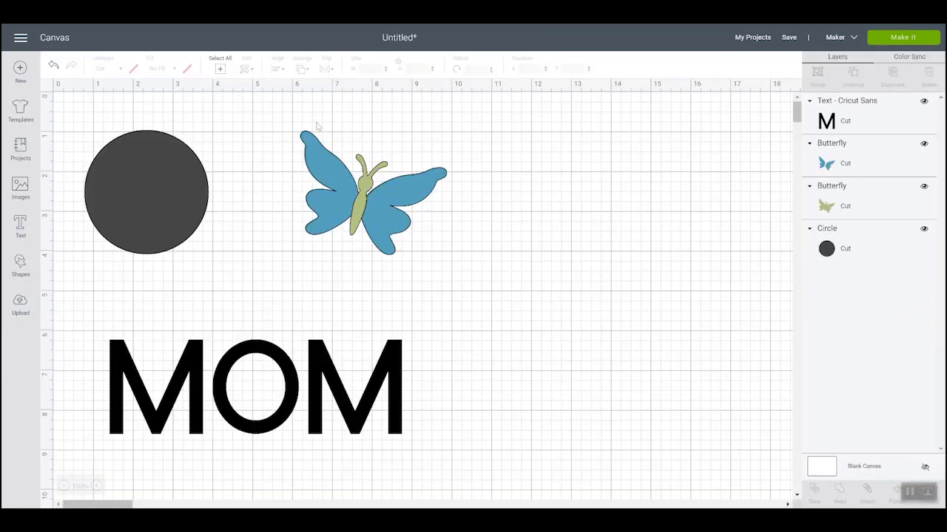
- Set the fill of the dark grey circle to Print
{"action": "left_click", "coordinate": [142, 198]}
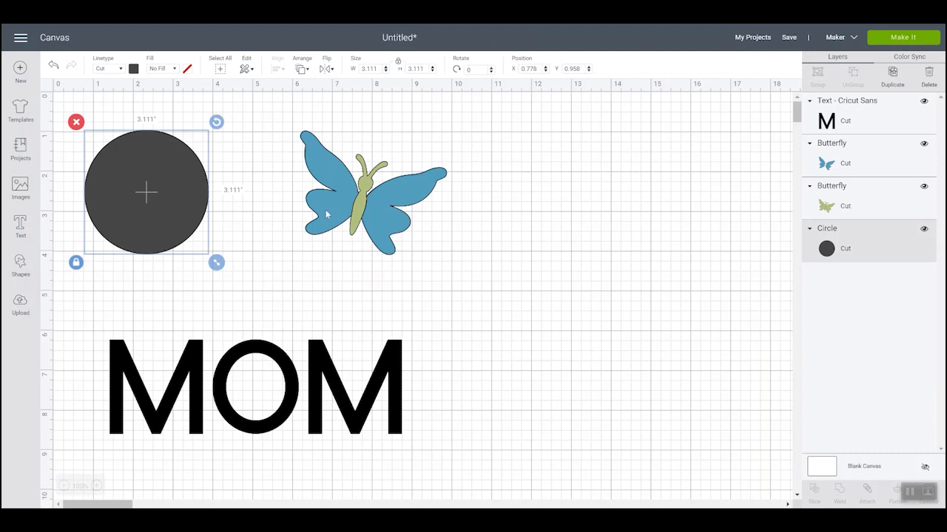
{"action": "left_click", "coordinate": [164, 68]}
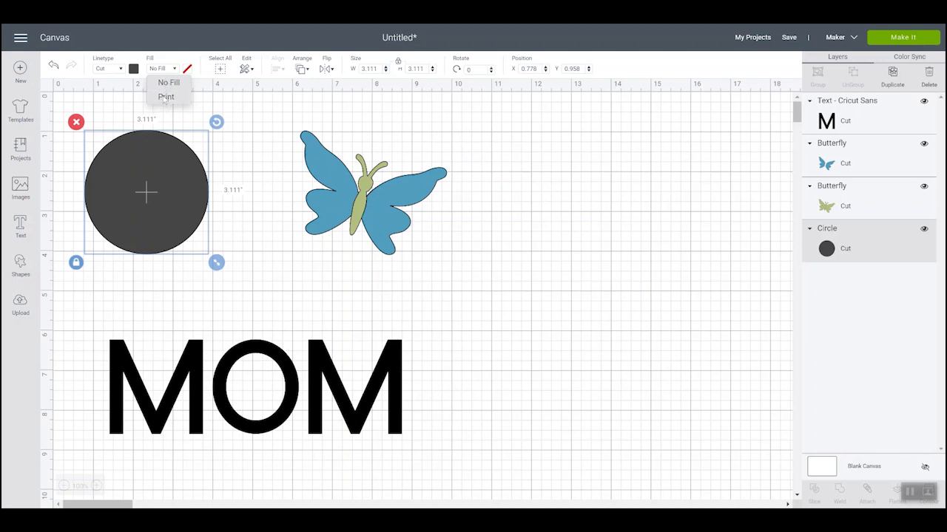
{"action": "left_click", "coordinate": [166, 97]}
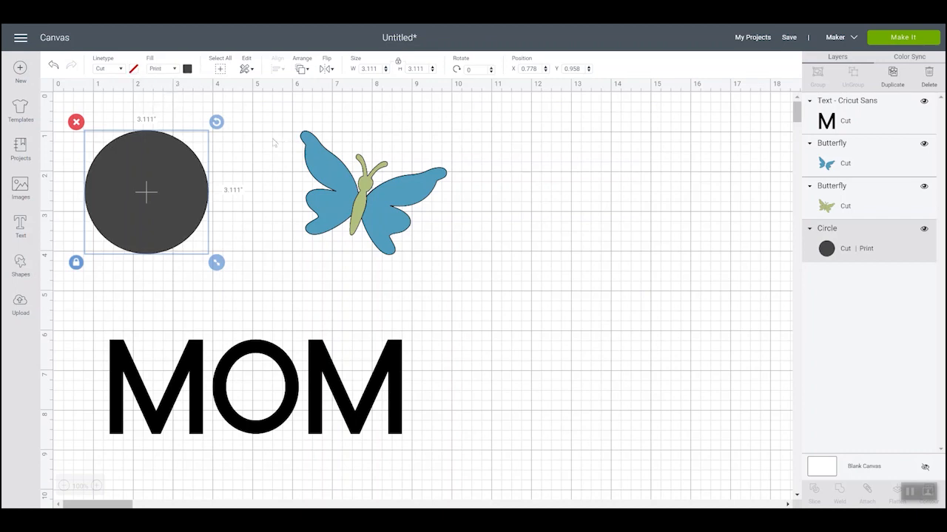
- Try solid print colors on the circle: bright blue, amber yellow, and a custom shade #cca031
{"action": "left_click", "coordinate": [187, 69]}
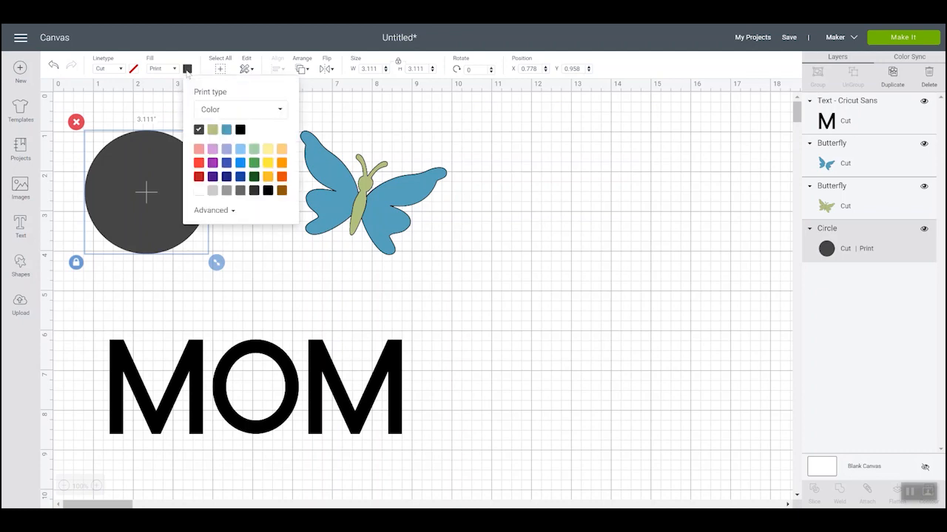
{"action": "left_click", "coordinate": [243, 166]}
{"action": "left_click", "coordinate": [268, 178]}
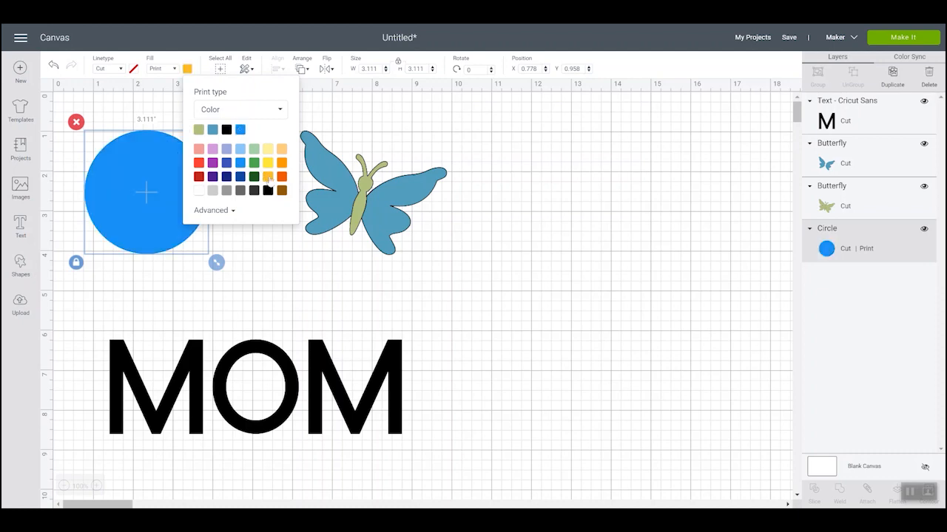
{"action": "left_click", "coordinate": [233, 211]}
{"action": "mouse_move", "coordinate": [271, 223]}
{"action": "left_mouse_down"}
{"action": "mouse_move", "coordinate": [281, 241]}
{"action": "mouse_move", "coordinate": [265, 235]}
{"action": "left_mouse_up"}
{"action": "left_click", "coordinate": [253, 340]}
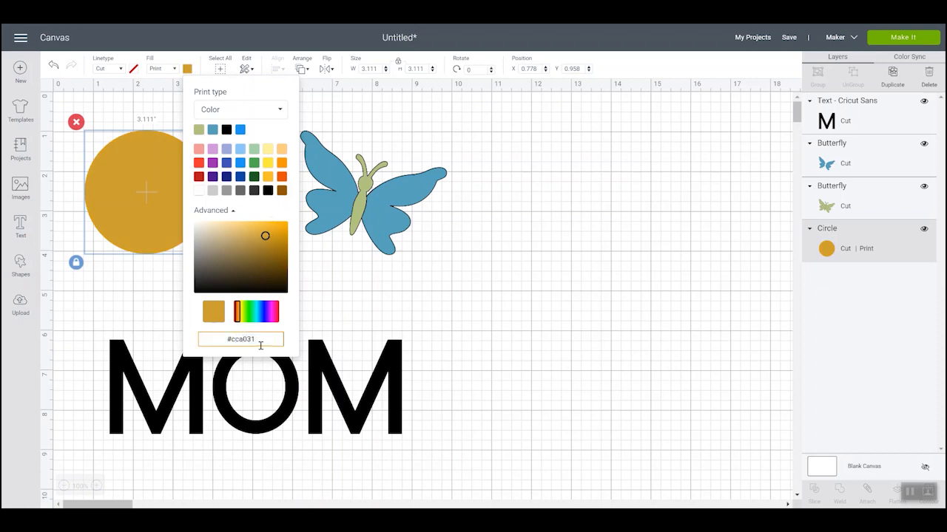
- Switch the circle's print type to Pattern and apply the purple lined texture
{"action": "left_click", "coordinate": [250, 116]}
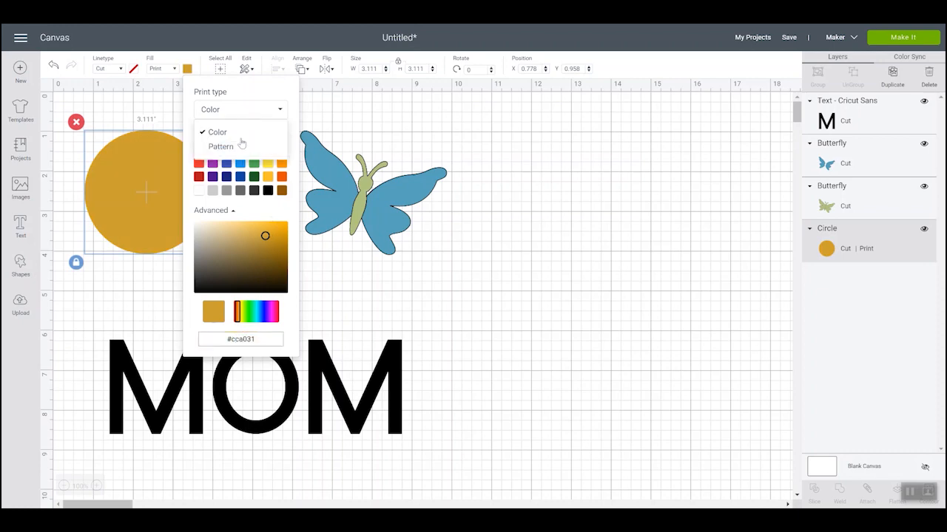
{"action": "left_click", "coordinate": [225, 148]}
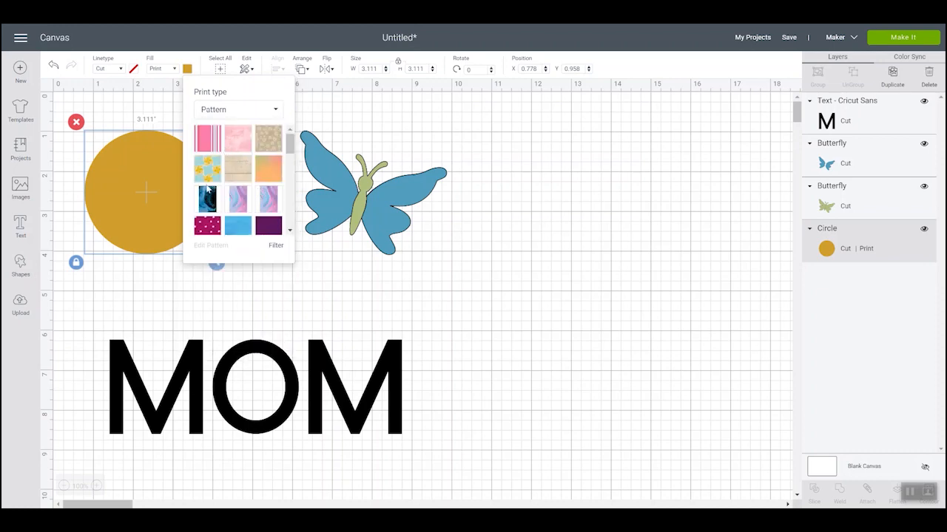
{"action": "left_click_drag", "start_coordinate": [291, 145], "coordinate": [288, 224]}
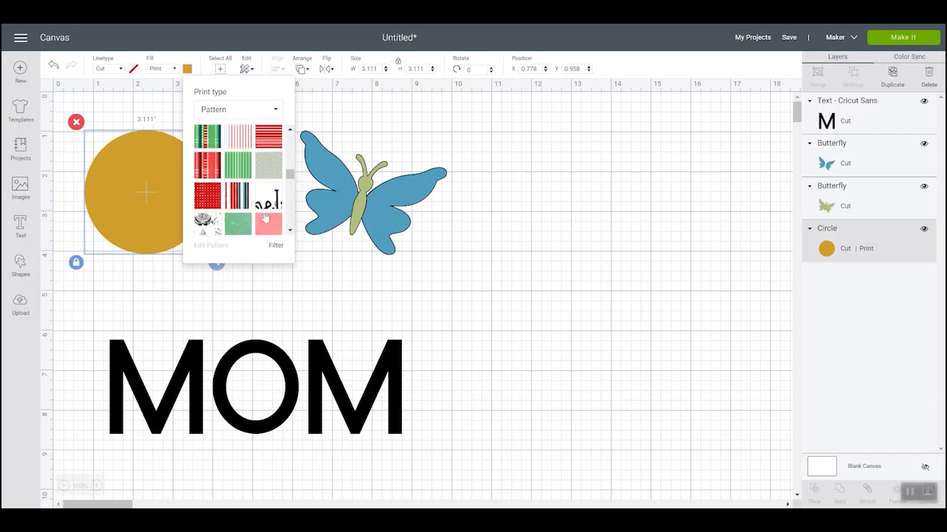
{"action": "scroll", "coordinate": [262, 213], "scroll_direction": "up", "scroll_amount": 5}
{"action": "scroll", "coordinate": [240, 200], "scroll_direction": "down", "scroll_amount": 2}
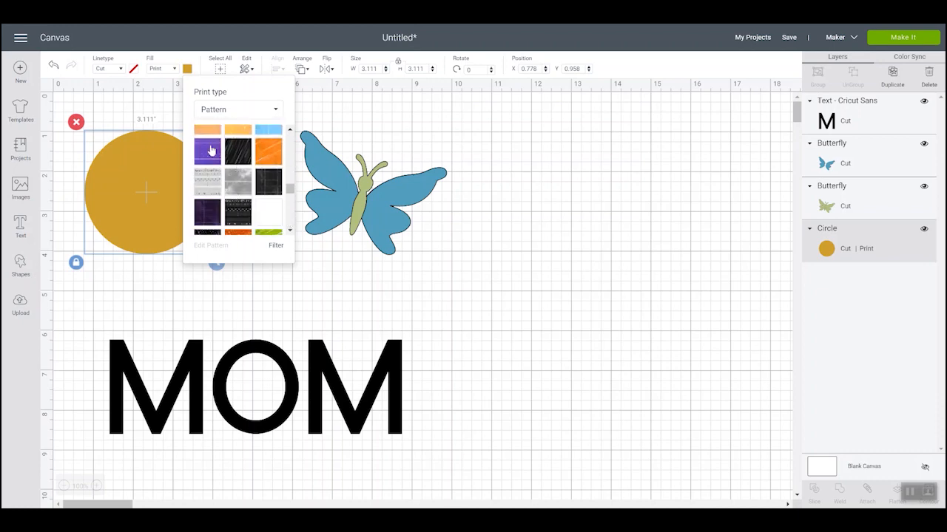
{"action": "left_click", "coordinate": [209, 152]}
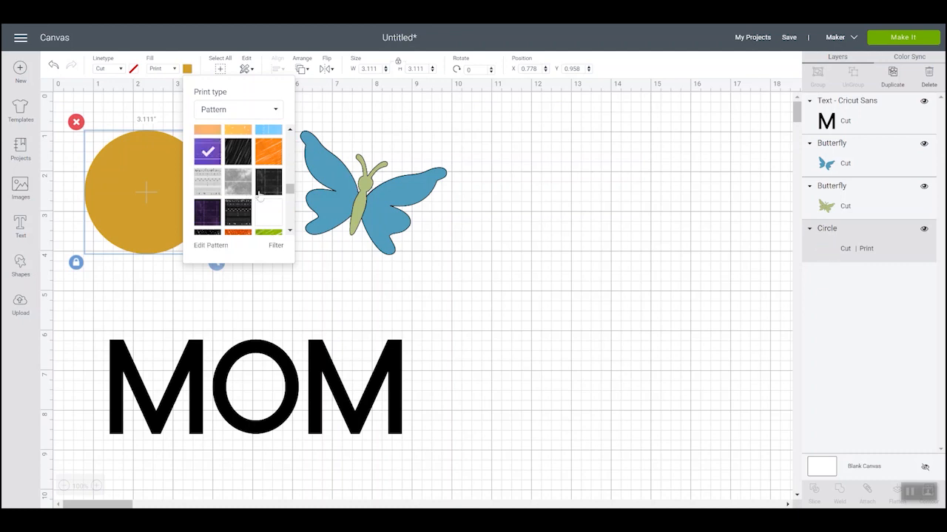
- Fill the circle with the watermelon slice pattern
{"action": "scroll", "coordinate": [259, 210], "scroll_direction": "down", "scroll_amount": 3}
{"action": "scroll", "coordinate": [258, 210], "scroll_direction": "down", "scroll_amount": 5}
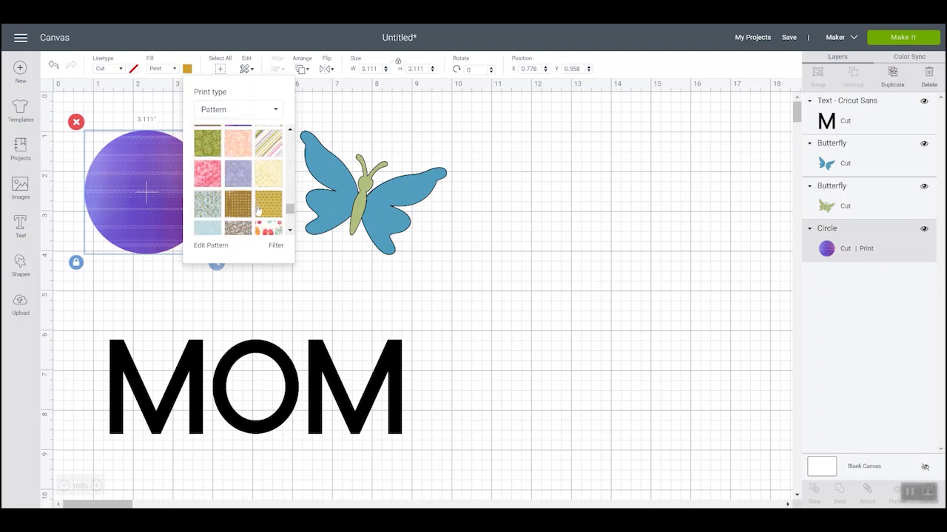
{"action": "scroll", "coordinate": [255, 207], "scroll_direction": "down", "scroll_amount": 2}
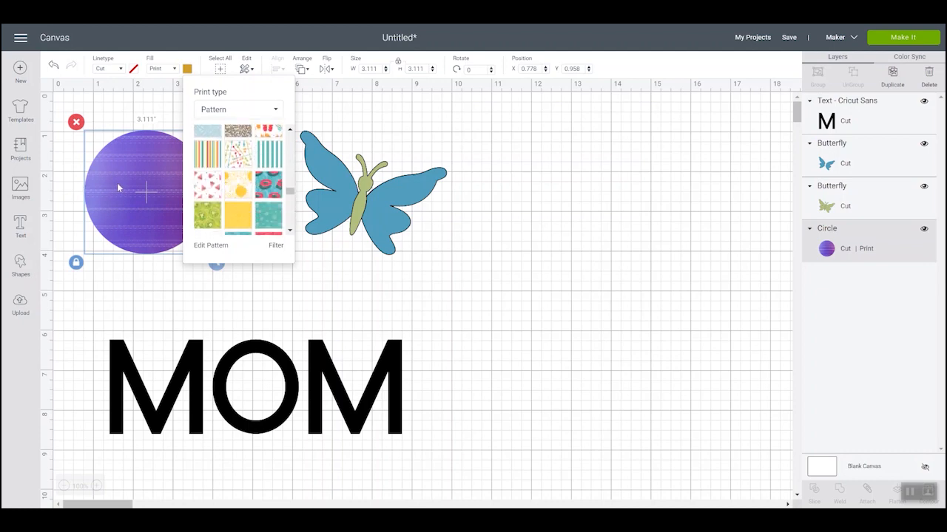
{"action": "left_click", "coordinate": [210, 188]}
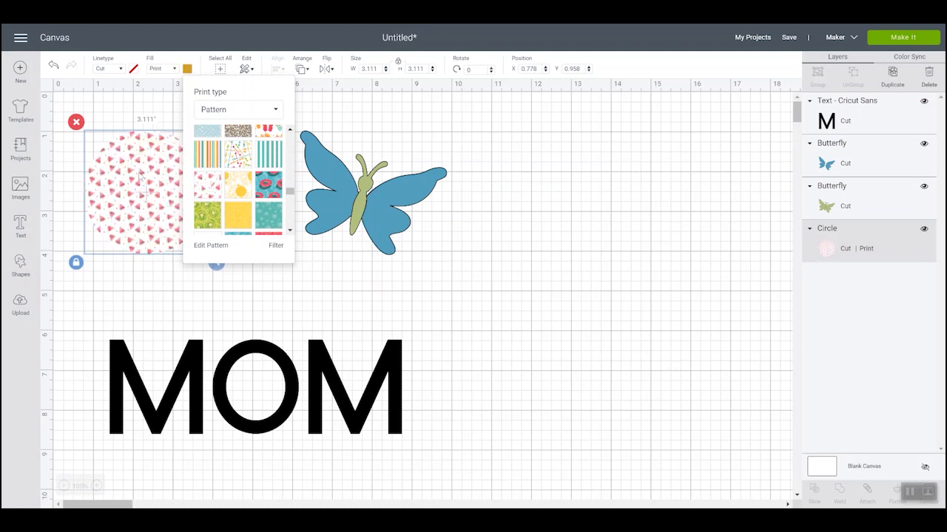
- Edit the circle's watermelon pattern and enlarge its scale to 258
{"action": "left_click", "coordinate": [211, 247]}
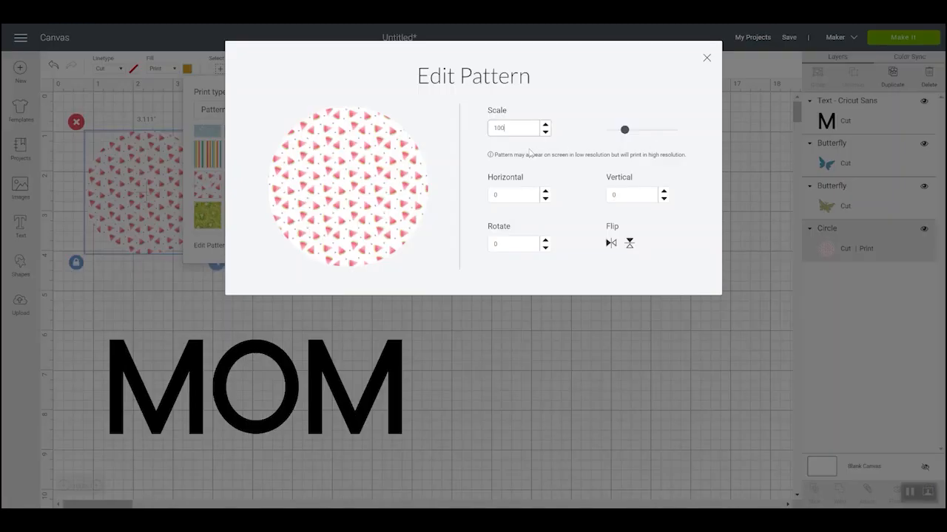
{"action": "left_click", "coordinate": [545, 133]}
{"action": "left_click", "coordinate": [545, 132]}
{"action": "left_click", "coordinate": [545, 133]}
{"action": "left_click", "coordinate": [544, 133]}
{"action": "left_click", "coordinate": [544, 133]}
{"action": "left_click_drag", "start_coordinate": [624, 133], "coordinate": [651, 136]}
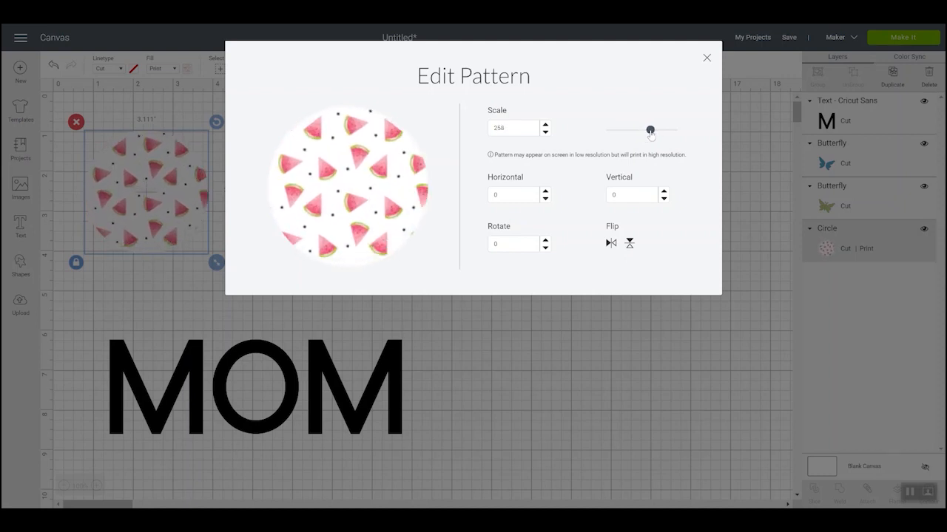
- Offset the watermelon pattern inside the circle to horizontal -2 and vertical 6
{"action": "left_click", "coordinate": [545, 193]}
{"action": "left_click", "coordinate": [545, 193]}
{"action": "left_click", "coordinate": [545, 193]}
{"action": "left_click", "coordinate": [545, 193]}
{"action": "left_click", "coordinate": [545, 193]}
{"action": "left_click", "coordinate": [545, 193]}
{"action": "left_click", "coordinate": [545, 199]}
{"action": "left_click", "coordinate": [545, 199]}
{"action": "left_click", "coordinate": [545, 199]}
{"action": "left_click", "coordinate": [545, 199]}
{"action": "left_click", "coordinate": [545, 199]}
{"action": "left_click", "coordinate": [545, 199]}
{"action": "left_click", "coordinate": [664, 191]}
{"action": "left_click", "coordinate": [663, 192]}
{"action": "left_click", "coordinate": [663, 191]}
{"action": "left_click", "coordinate": [664, 192]}
{"action": "left_click", "coordinate": [663, 191]}
{"action": "left_click", "coordinate": [664, 192]}
{"action": "left_click", "coordinate": [663, 192]}
{"action": "left_click", "coordinate": [664, 191]}
{"action": "left_click", "coordinate": [664, 199]}
{"action": "left_click", "coordinate": [663, 199]}
{"action": "left_click", "coordinate": [664, 199]}
{"action": "left_click", "coordinate": [664, 199]}
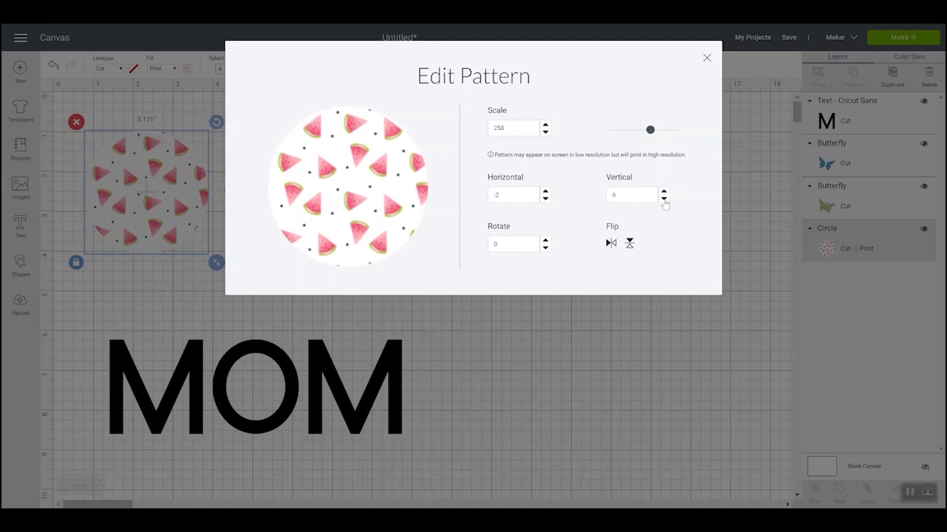
- Rotate the watermelon pattern to 10, try the horizontal and vertical flips, and close the pattern editor
{"action": "left_click", "coordinate": [545, 240]}
{"action": "left_click", "coordinate": [545, 240]}
{"action": "left_click", "coordinate": [545, 240]}
{"action": "left_click", "coordinate": [545, 240]}
{"action": "left_click", "coordinate": [545, 240]}
{"action": "left_click", "coordinate": [545, 239]}
{"action": "left_click", "coordinate": [545, 240]}
{"action": "left_click", "coordinate": [545, 240]}
{"action": "left_click", "coordinate": [545, 239]}
{"action": "left_click", "coordinate": [545, 239]}
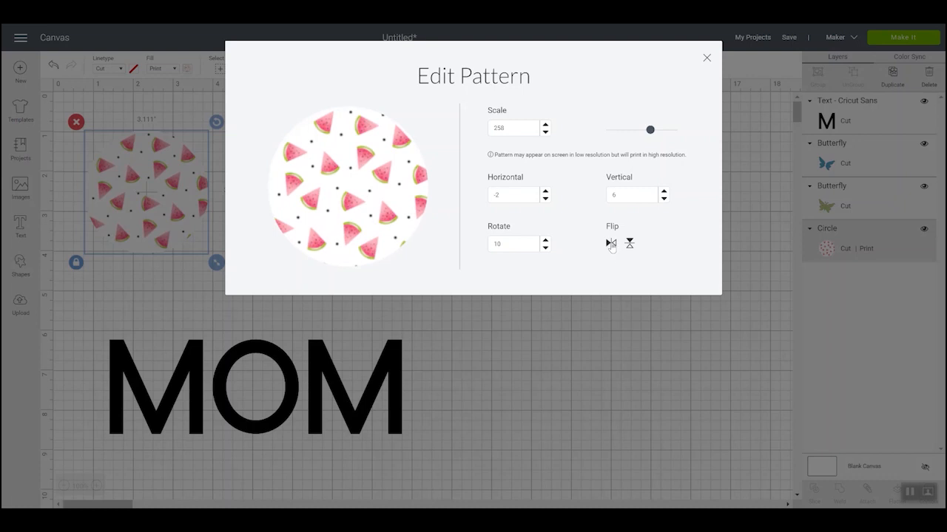
{"action": "left_click", "coordinate": [611, 244]}
{"action": "left_click", "coordinate": [629, 244]}
{"action": "left_click", "coordinate": [629, 244]}
{"action": "left_click", "coordinate": [707, 59]}
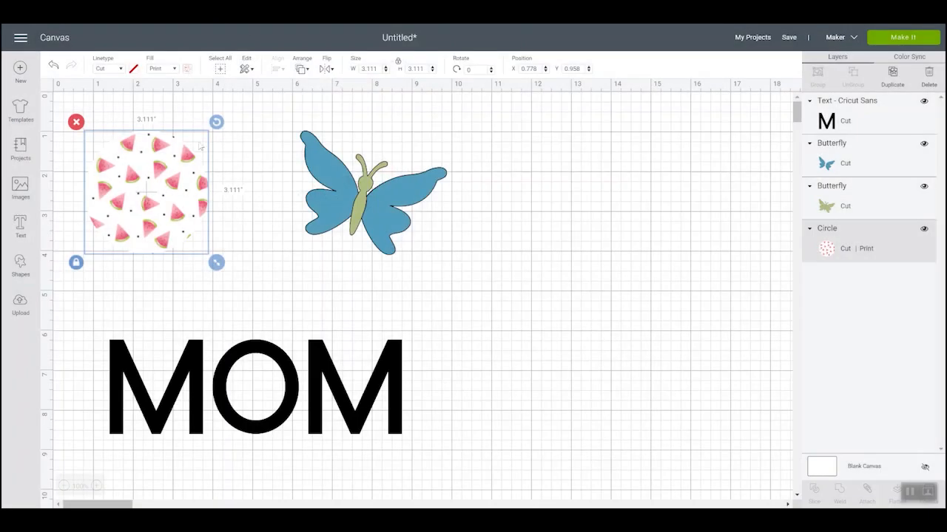
- Filter the available fill patterns by the color blue, then close the pattern list
{"action": "left_click", "coordinate": [188, 69]}
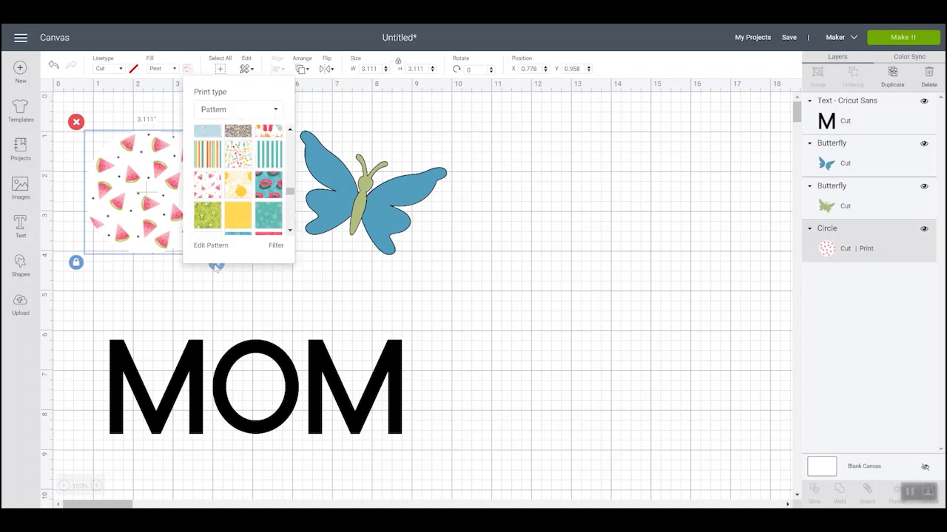
{"action": "left_click", "coordinate": [275, 247]}
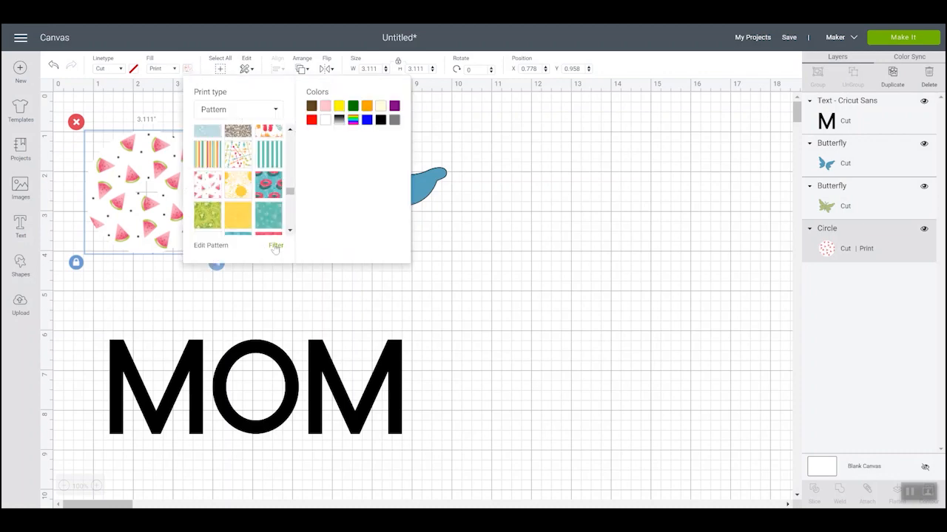
{"action": "left_click", "coordinate": [366, 120]}
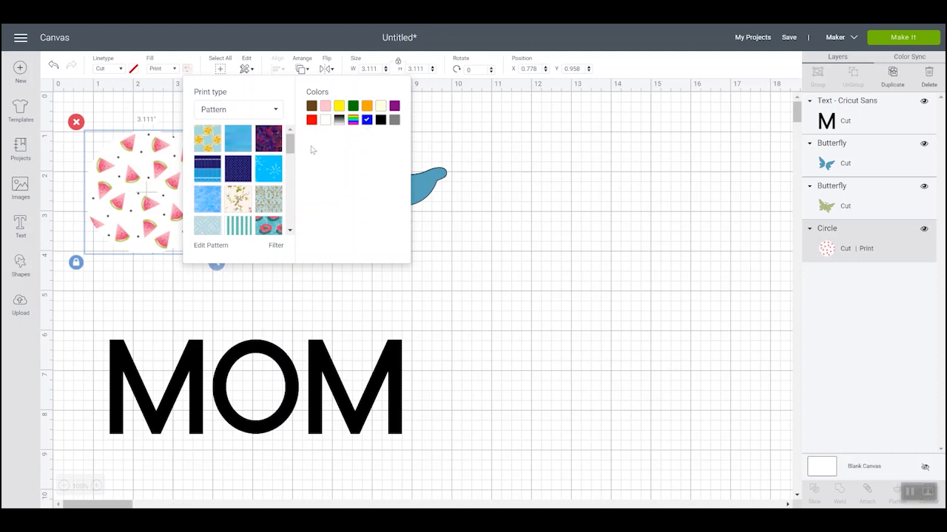
{"action": "left_click", "coordinate": [188, 69]}
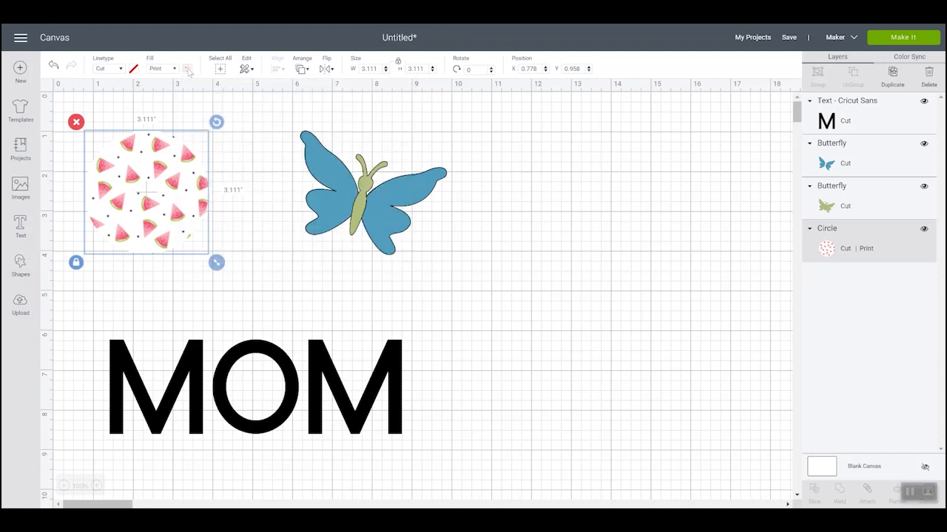
- Move the blue butterfly wings off the green butterfly to empty canvas at about X 11.1, Y 1.0
{"action": "left_click", "coordinate": [337, 175]}
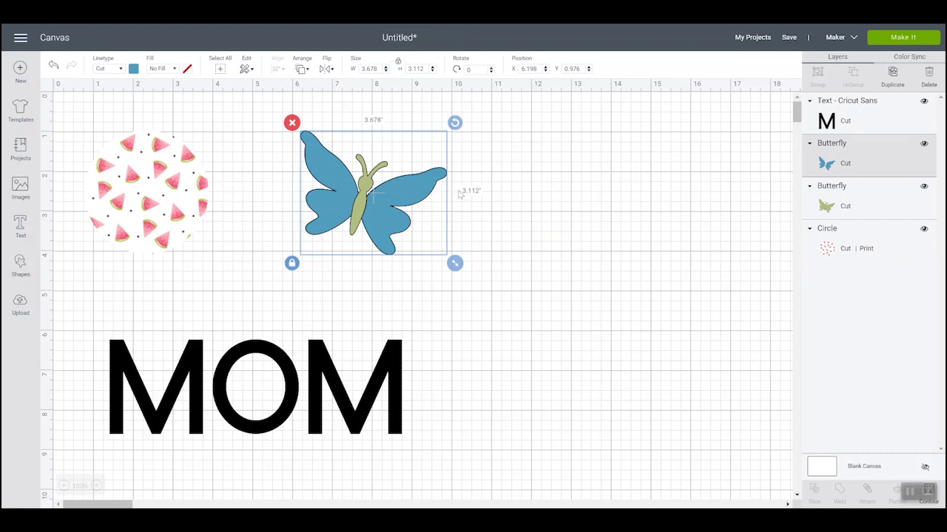
{"action": "left_click_drag", "start_coordinate": [392, 204], "coordinate": [586, 205]}
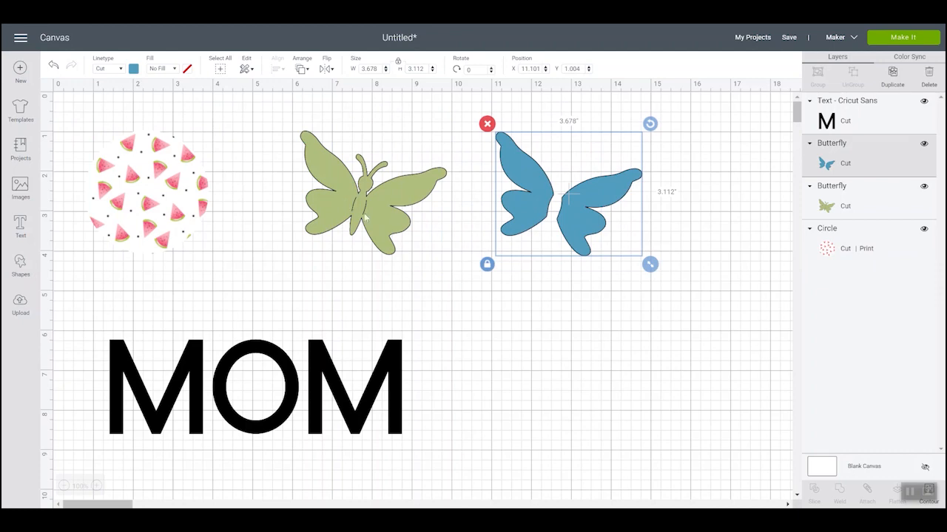
{"action": "left_click", "coordinate": [526, 307]}
- Give the blue butterfly wings a Print fill using the dark blue marbled pattern
{"action": "left_click", "coordinate": [522, 215]}
{"action": "left_click", "coordinate": [164, 69]}
{"action": "left_click", "coordinate": [166, 95]}
{"action": "left_click", "coordinate": [188, 69]}
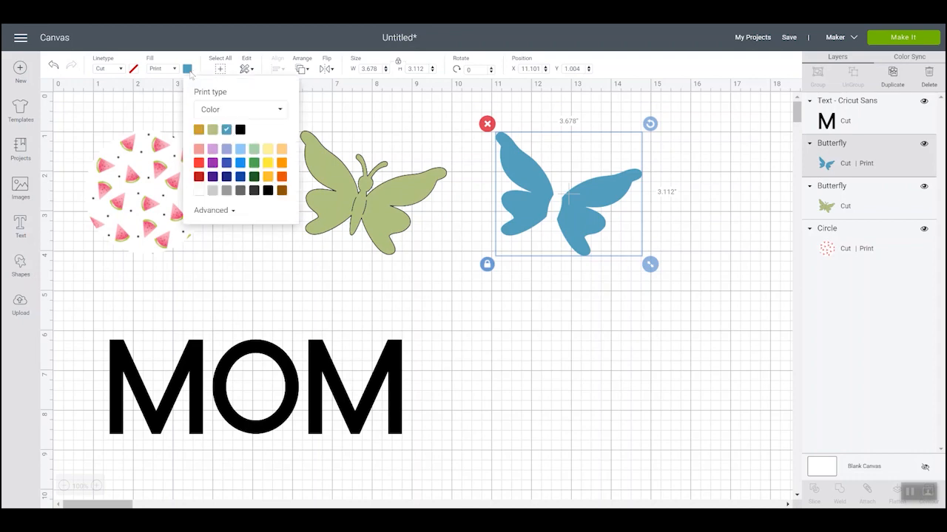
{"action": "left_click", "coordinate": [214, 111]}
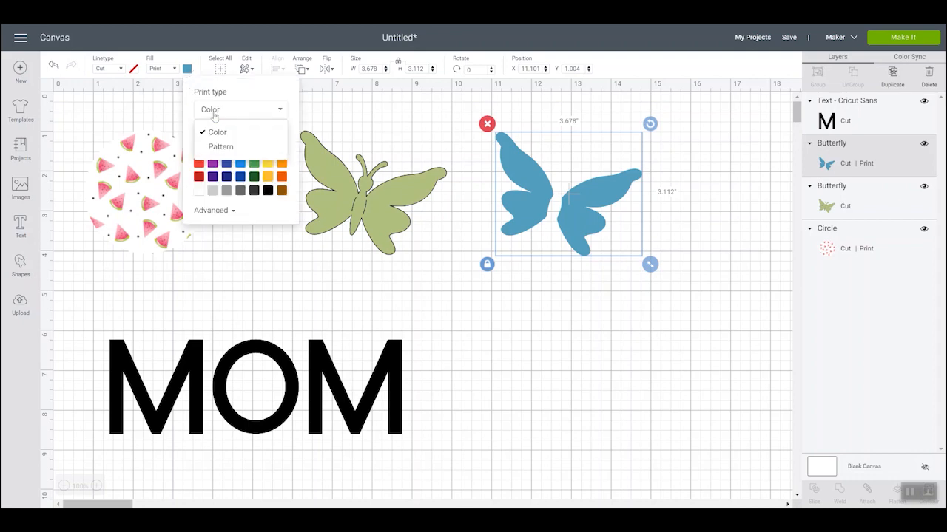
{"action": "left_click", "coordinate": [215, 146]}
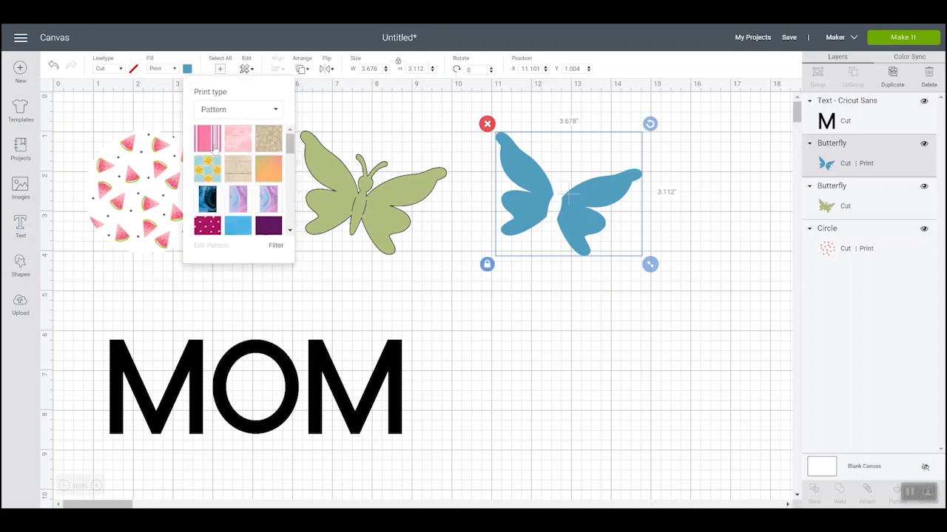
{"action": "left_click", "coordinate": [208, 202]}
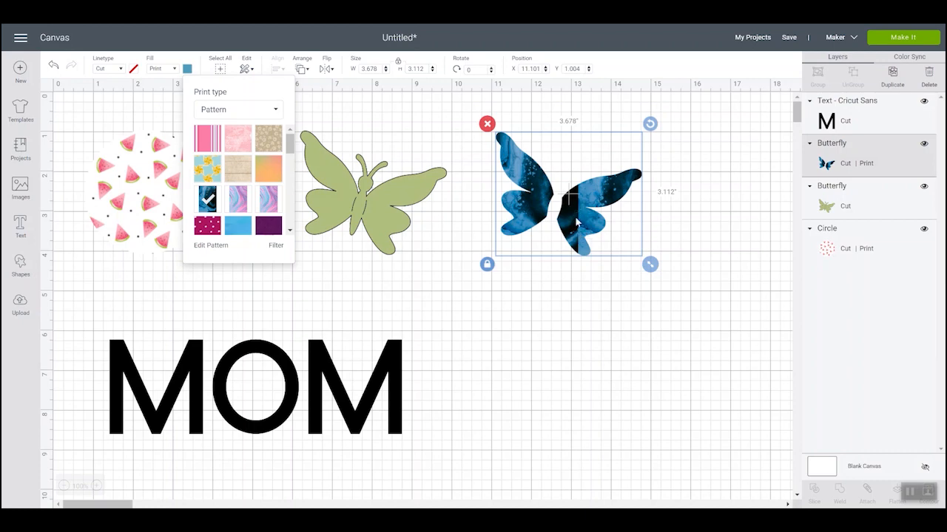
- Scale the blue pattern inside the butterfly wings to 261 and close the pattern editor
{"action": "left_click", "coordinate": [209, 246]}
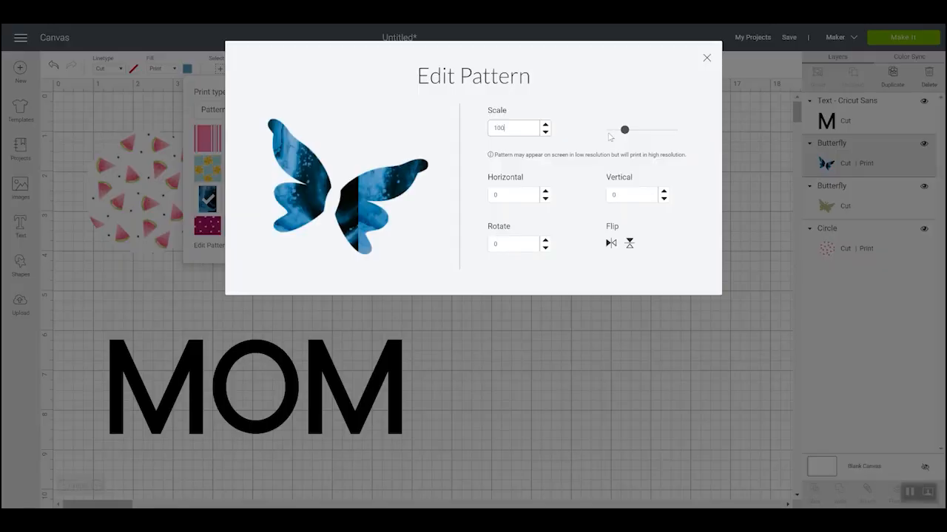
{"action": "left_click_drag", "start_coordinate": [626, 133], "coordinate": [651, 138]}
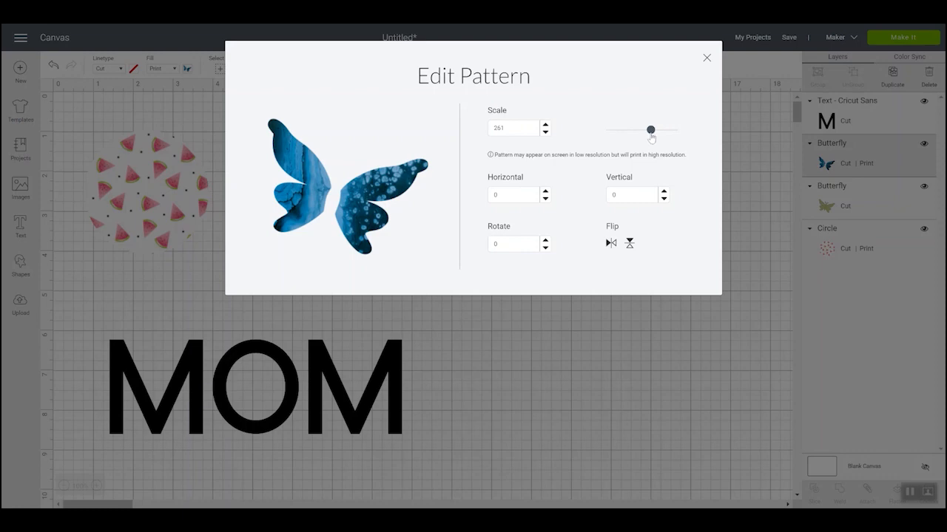
{"action": "left_click", "coordinate": [706, 58]}
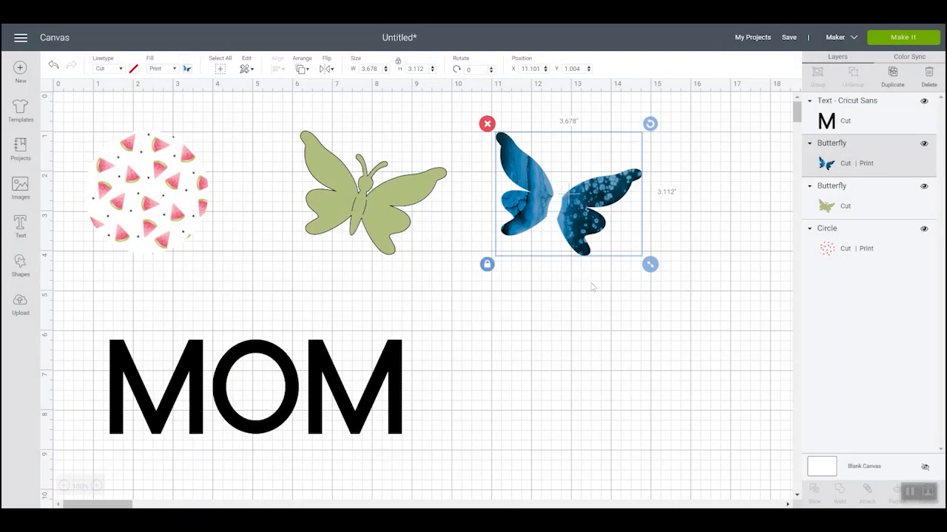
- Move the patterned wings back onto the green butterfly and align both layers to each other's center
{"action": "left_click_drag", "start_coordinate": [503, 232], "coordinate": [305, 236]}
{"action": "left_click_drag", "start_coordinate": [372, 231], "coordinate": [376, 230]}
{"action": "left_click", "coordinate": [532, 216]}
{"action": "left_click_drag", "start_coordinate": [282, 122], "coordinate": [414, 222]}
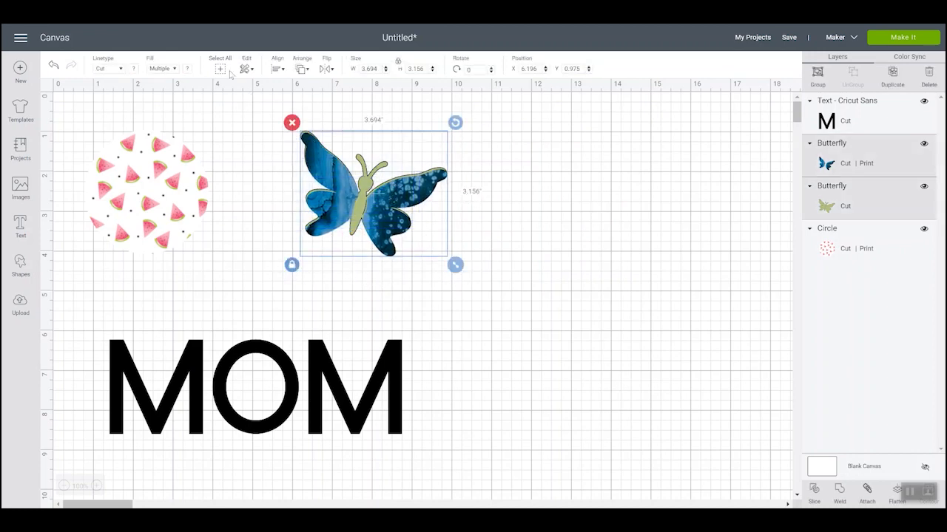
{"action": "left_click", "coordinate": [308, 69]}
{"action": "left_click", "coordinate": [278, 69]}
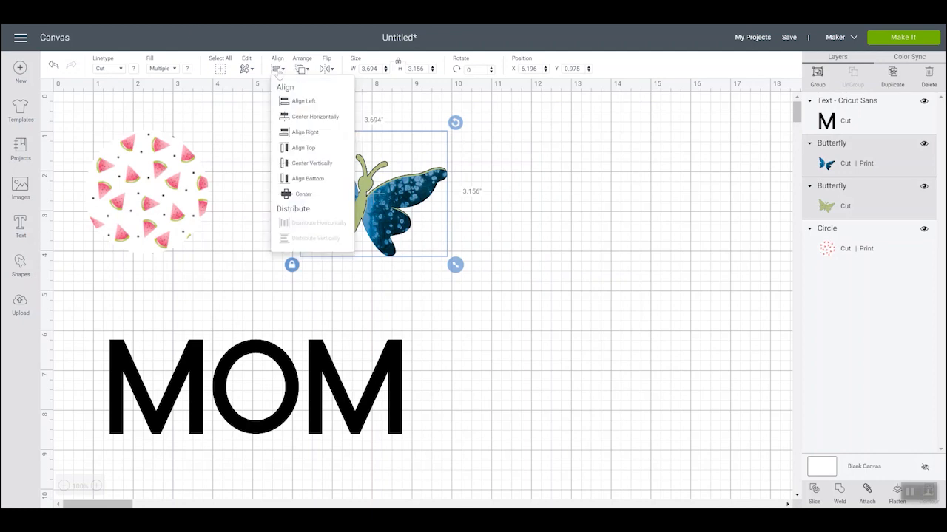
{"action": "left_click", "coordinate": [305, 194]}
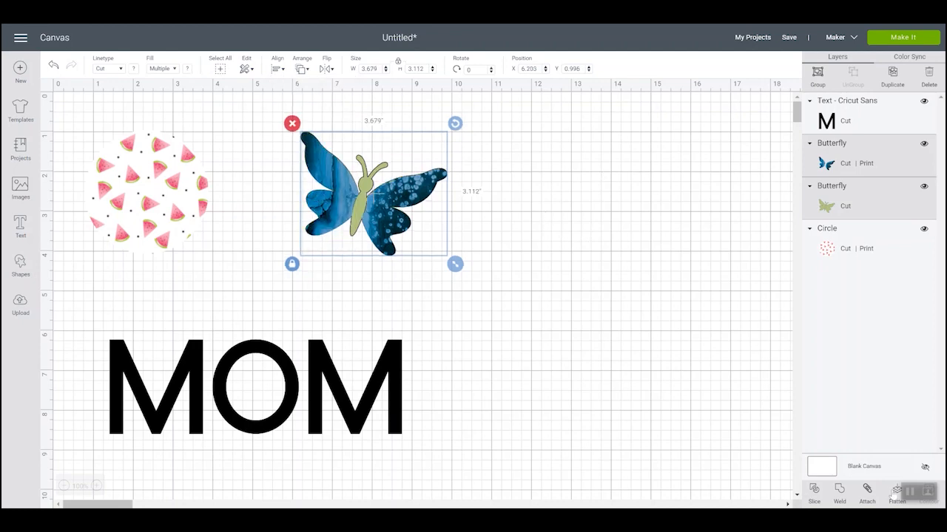
- Flatten the patterned wings and the green butterfly into one printable layer
{"action": "left_click", "coordinate": [896, 494]}
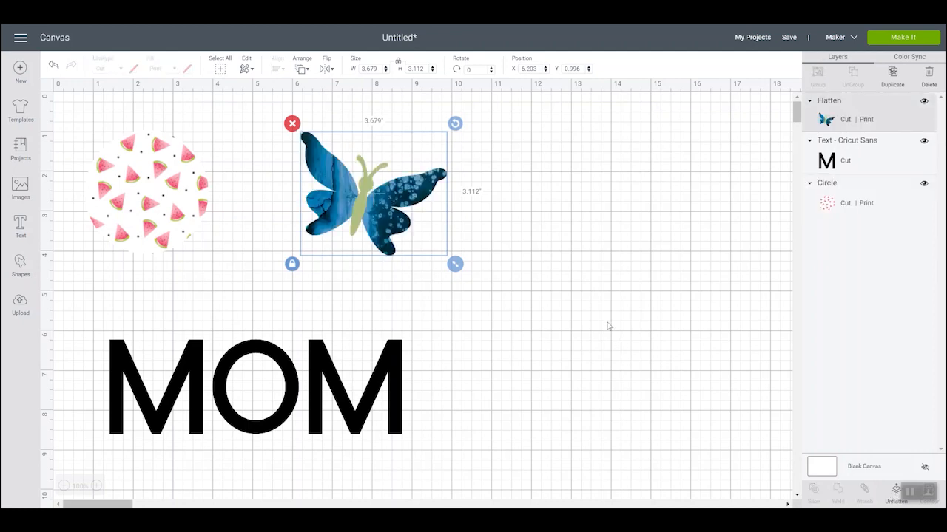
{"action": "left_click", "coordinate": [567, 258]}
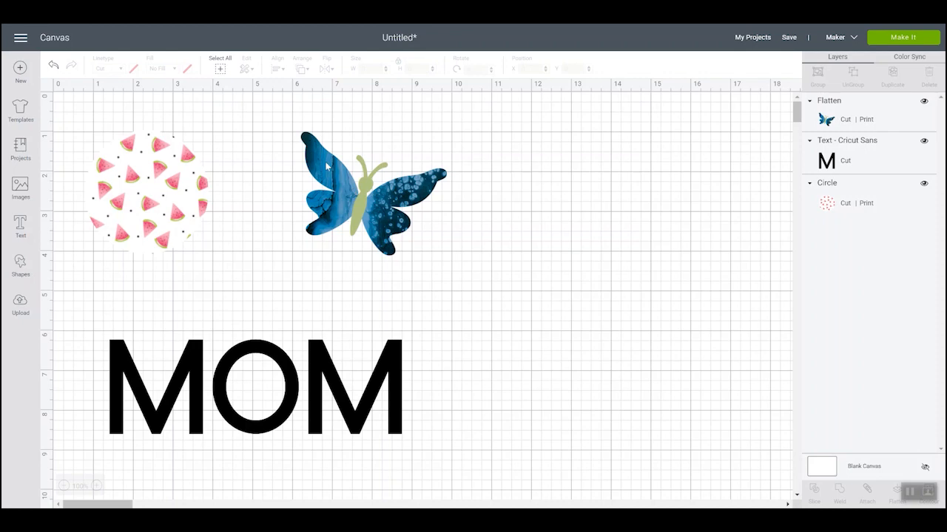
{"action": "left_click", "coordinate": [365, 204]}
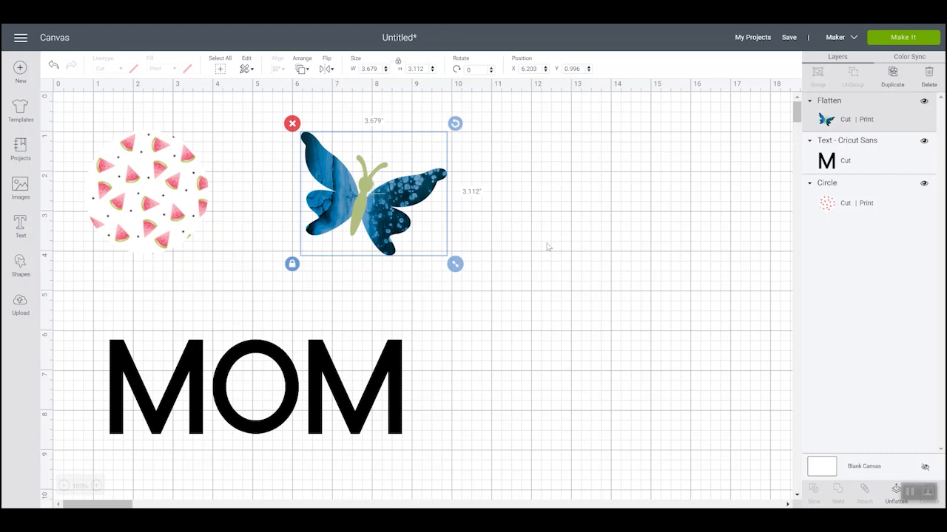
- Move the MOM text up to about X 1.574, Y 5.153 and set its fill to Print
{"action": "left_click", "coordinate": [247, 355]}
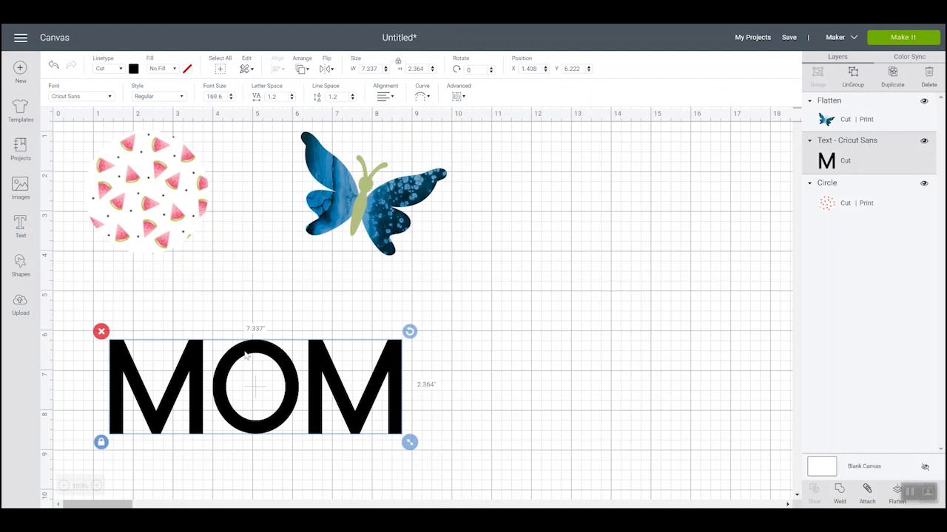
{"action": "left_click_drag", "start_coordinate": [247, 355], "coordinate": [254, 311]}
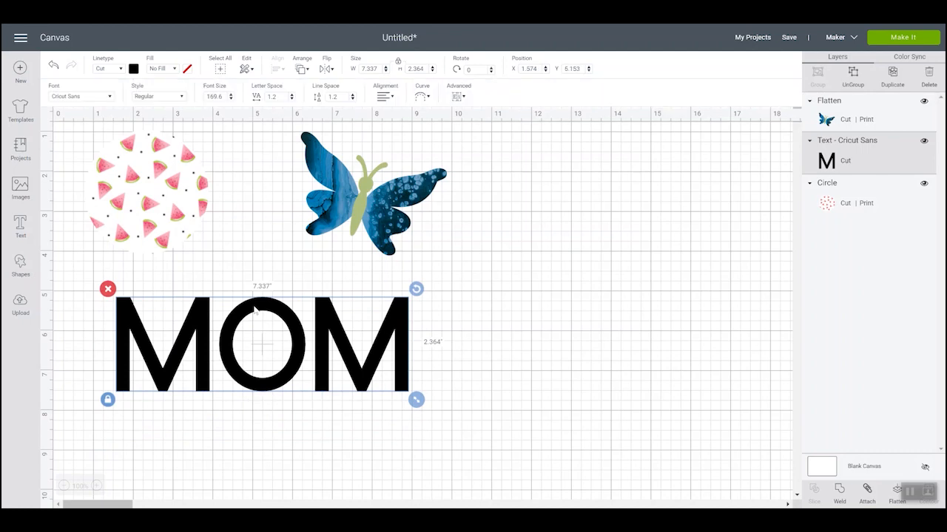
{"action": "left_click", "coordinate": [164, 69]}
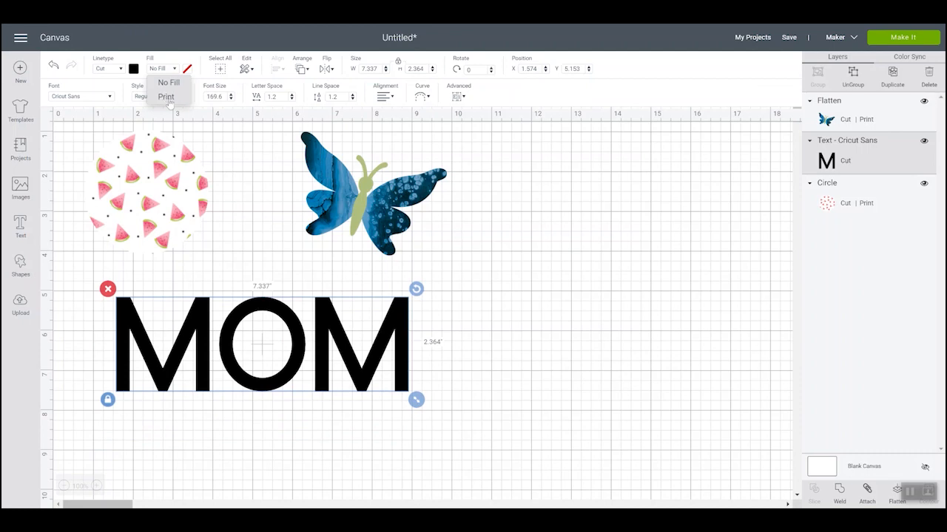
{"action": "left_click", "coordinate": [166, 96]}
{"action": "left_click", "coordinate": [188, 69]}
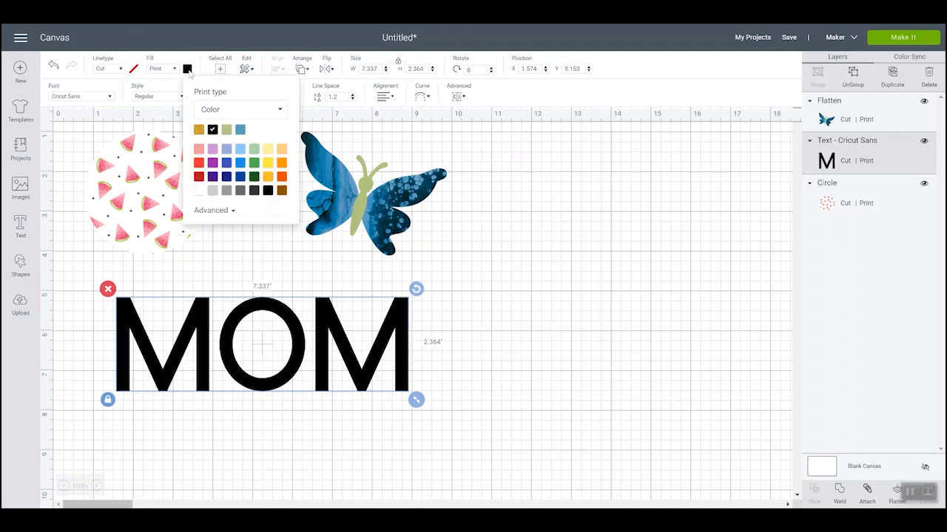
- Upload the striped ditsy dots primary sampler swatch image from the computer as a pattern fill
{"action": "left_click", "coordinate": [22, 303]}
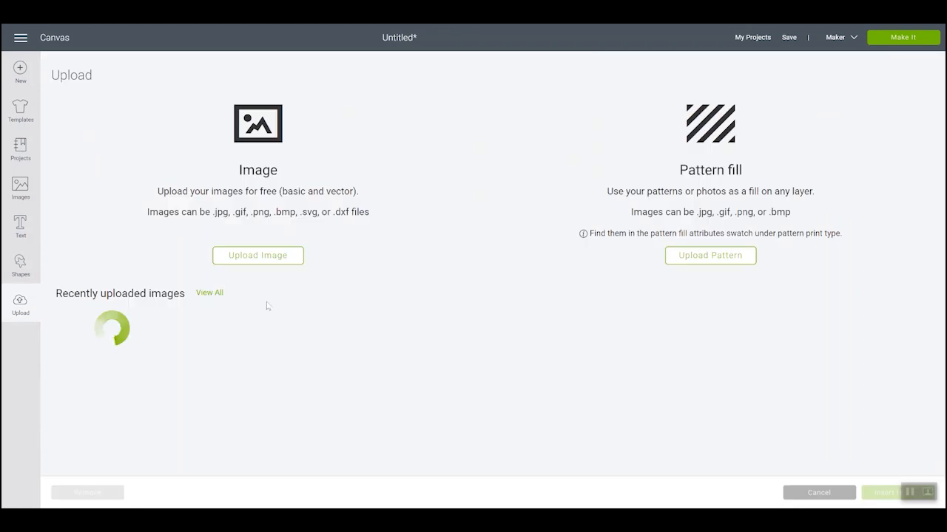
{"action": "left_click", "coordinate": [709, 255]}
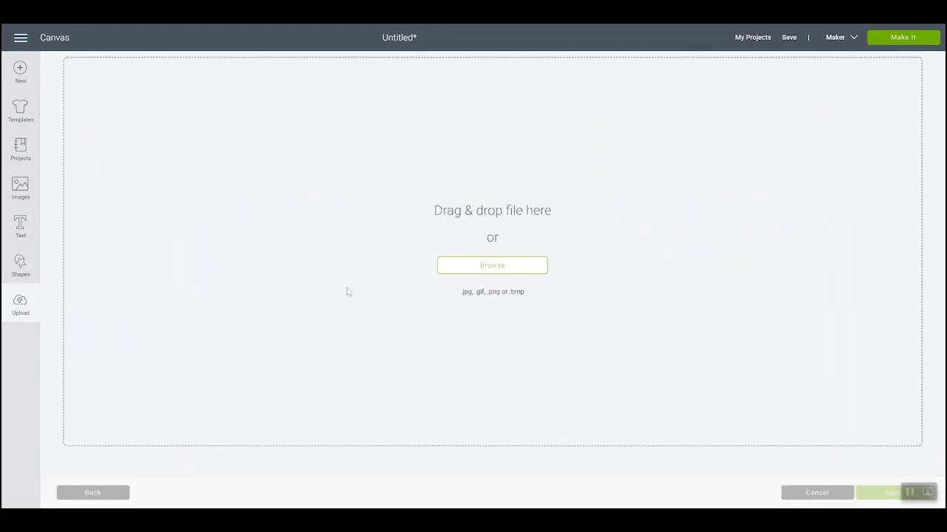
{"action": "left_click", "coordinate": [494, 265]}
{"action": "left_click", "coordinate": [118, 108]}
{"action": "left_click", "coordinate": [254, 217]}
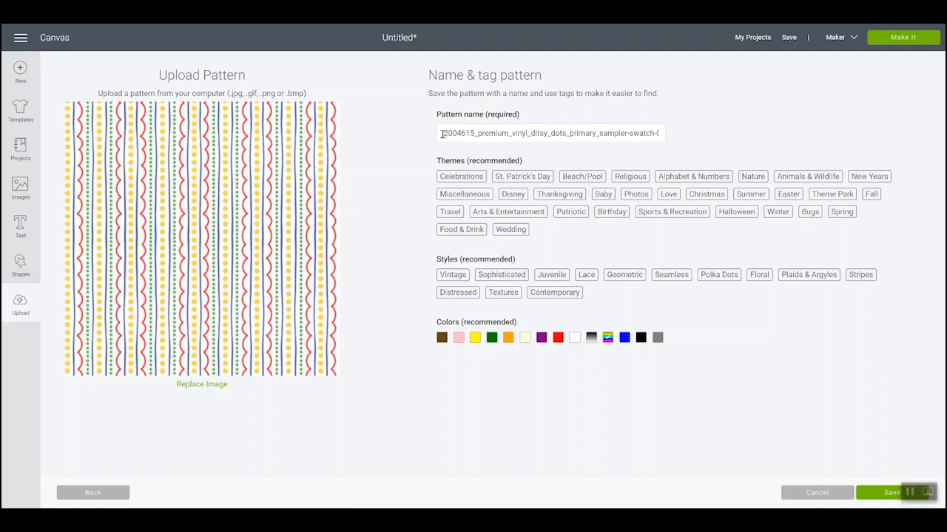
- Name the uploaded pattern "ditzy dotz", save it, and return to the canvas
{"action": "left_click_drag", "start_coordinate": [444, 134], "coordinate": [679, 145]}
{"action": "type", "text": "ditzy dotz"}
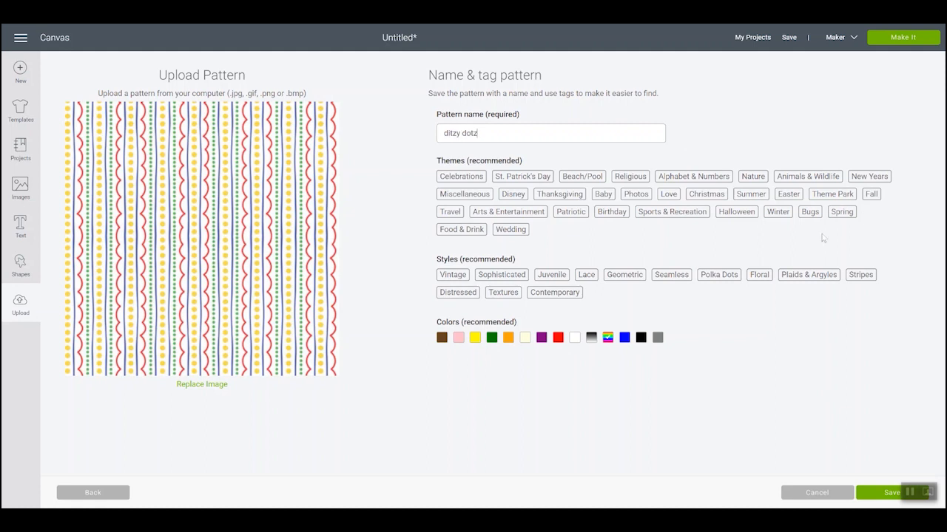
{"action": "left_click", "coordinate": [876, 492]}
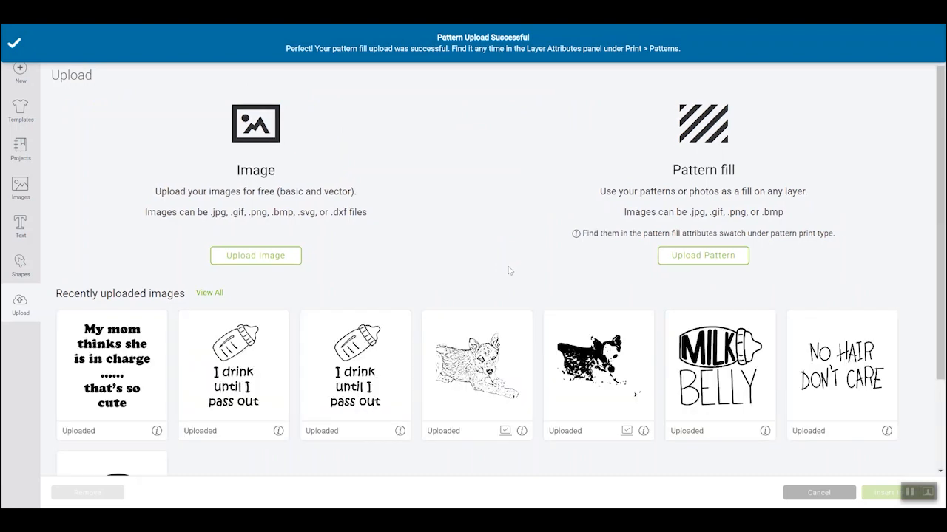
{"action": "left_click", "coordinate": [819, 493]}
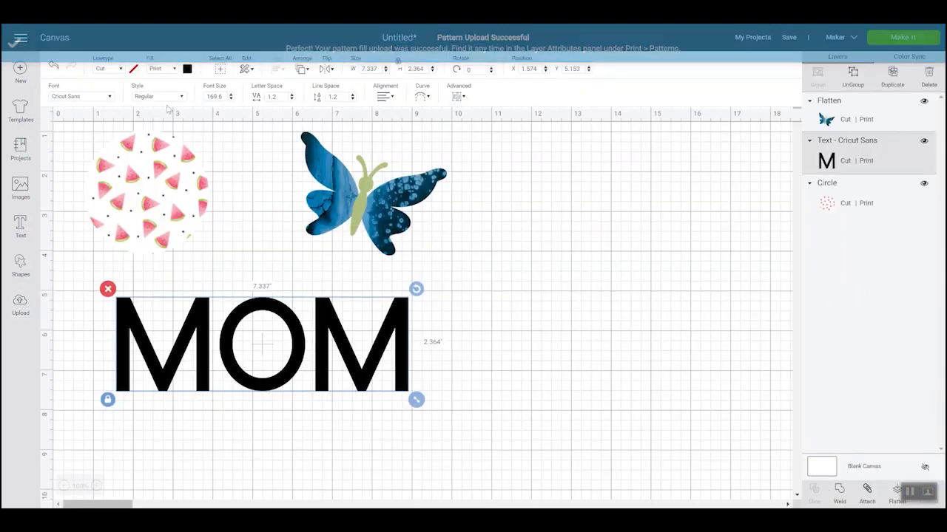
- Fill the MOM text with the uploaded striped ditzy dotz pattern
{"action": "left_click", "coordinate": [187, 68]}
{"action": "left_click", "coordinate": [240, 111]}
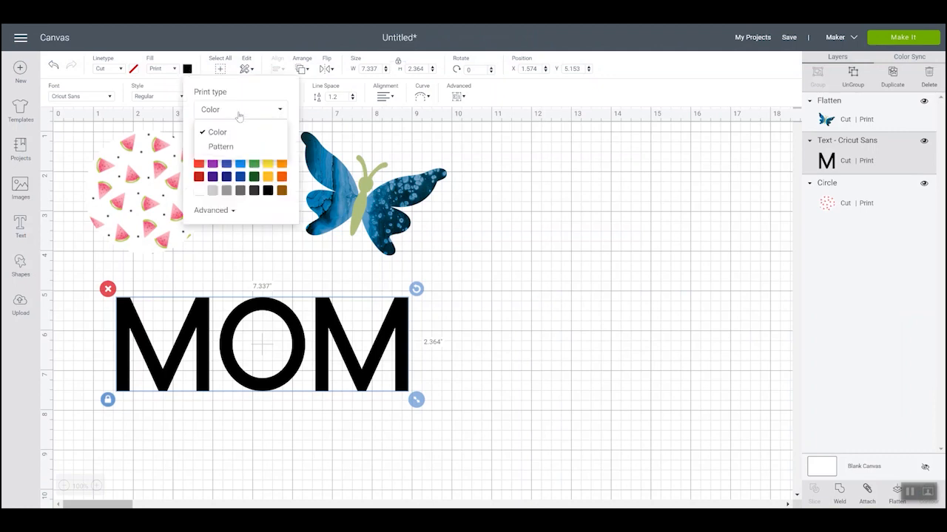
{"action": "left_click", "coordinate": [221, 146]}
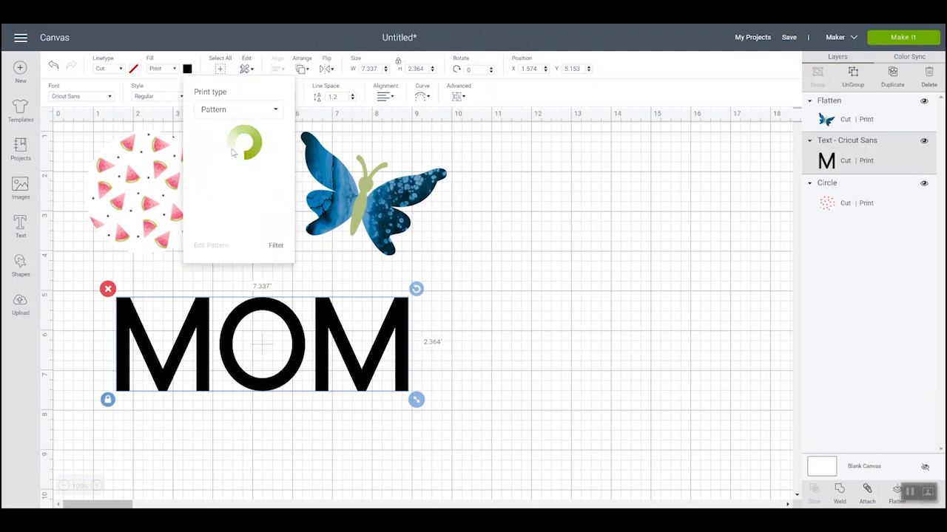
{"action": "left_click", "coordinate": [206, 207]}
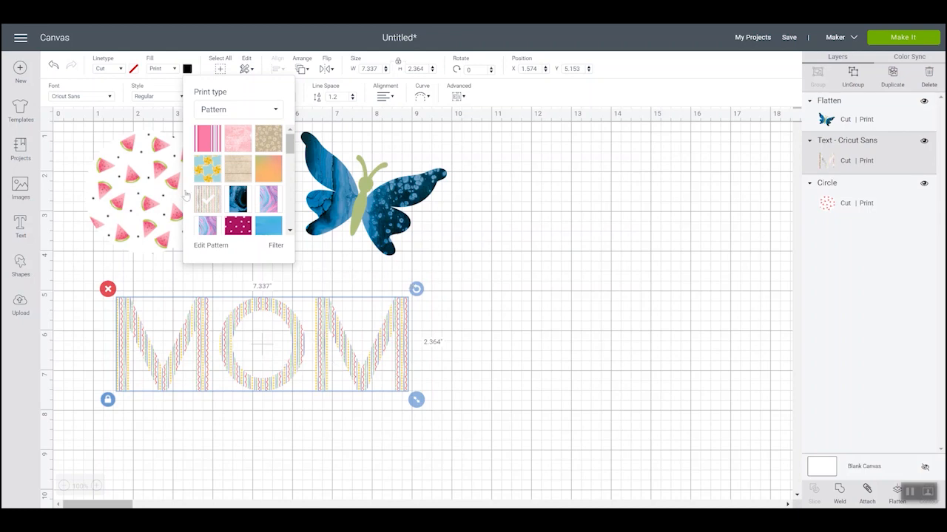
- Scale the ditzy dotz pattern in the MOM text to 368 and close the pattern editor
{"action": "left_click", "coordinate": [213, 247]}
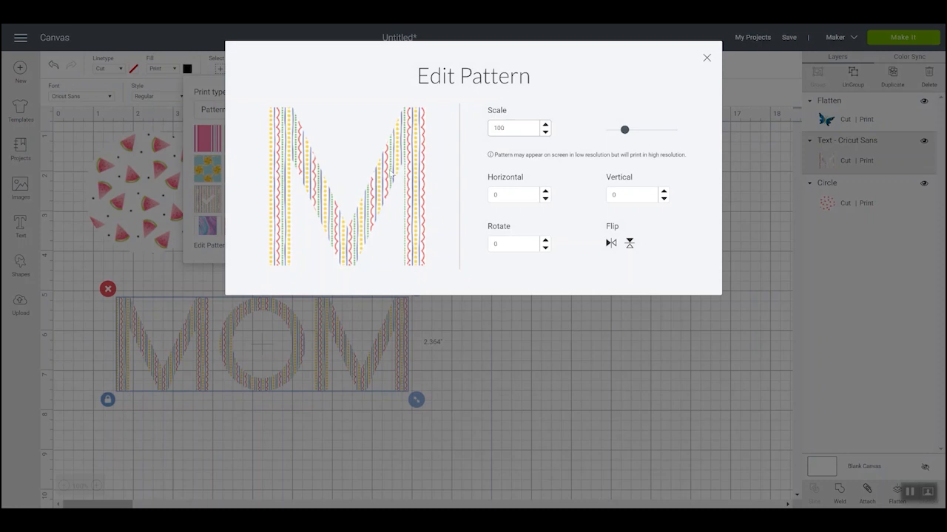
{"action": "left_click_drag", "start_coordinate": [623, 131], "coordinate": [669, 136]}
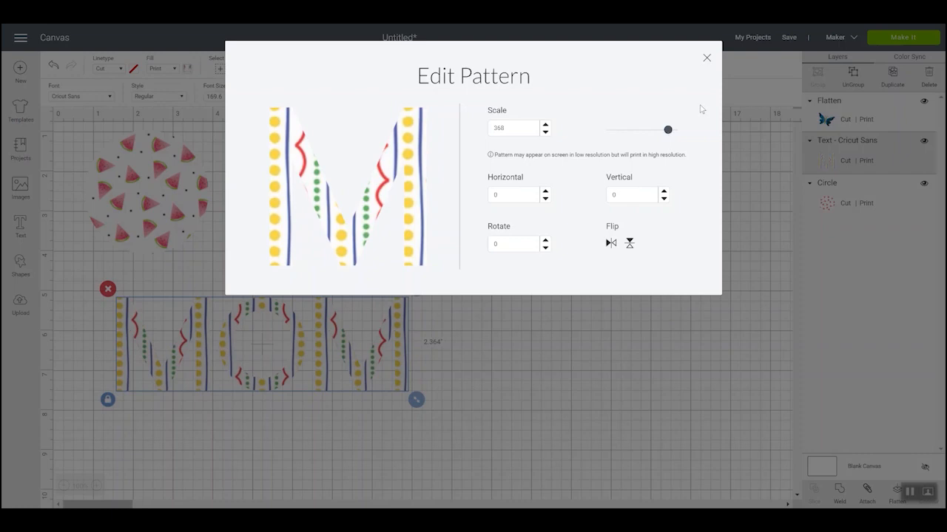
{"action": "left_click", "coordinate": [707, 59]}
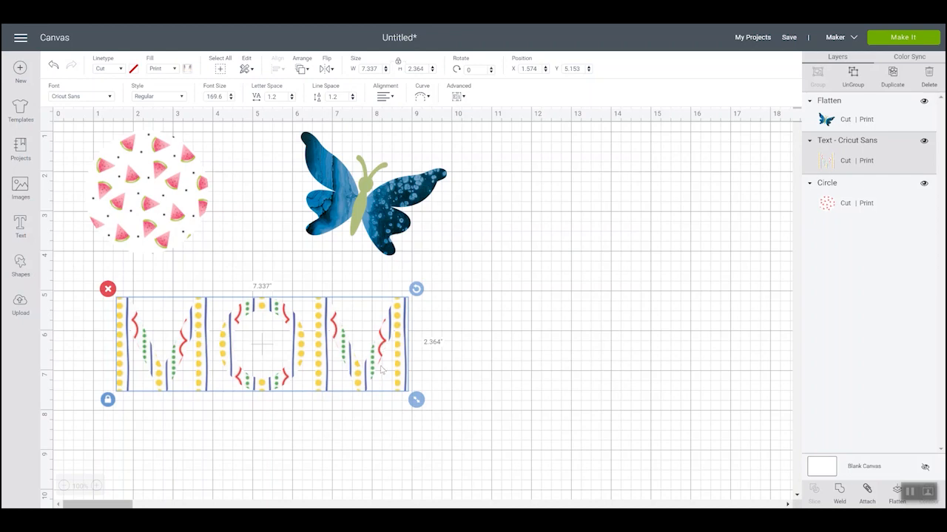
- Change the font of the MOM text to Announcement
{"action": "left_click", "coordinate": [81, 97]}
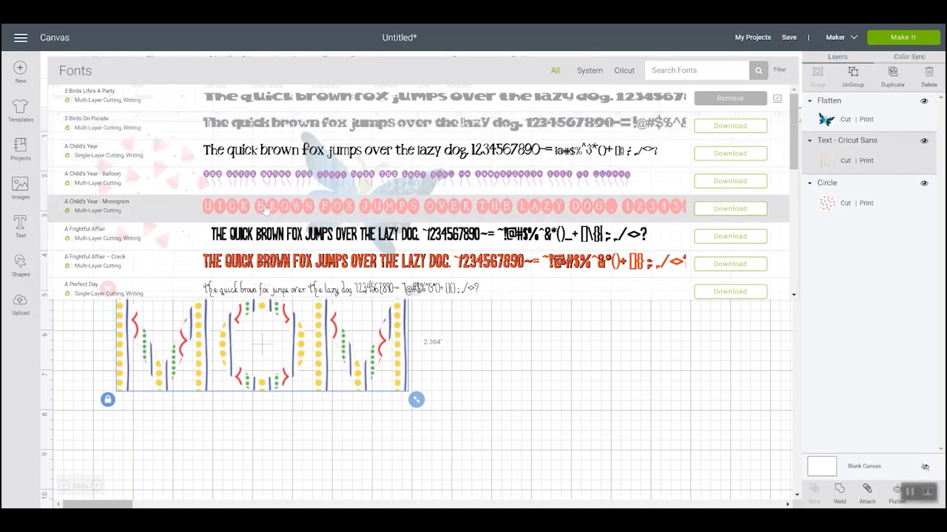
{"action": "scroll", "coordinate": [265, 210], "scroll_direction": "down", "scroll_amount": 10}
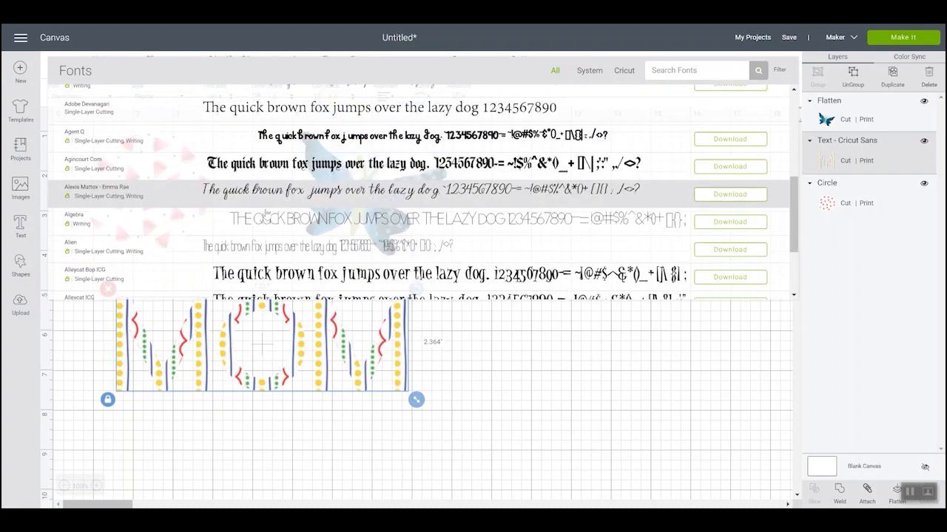
{"action": "scroll", "coordinate": [265, 212], "scroll_direction": "down", "scroll_amount": 10}
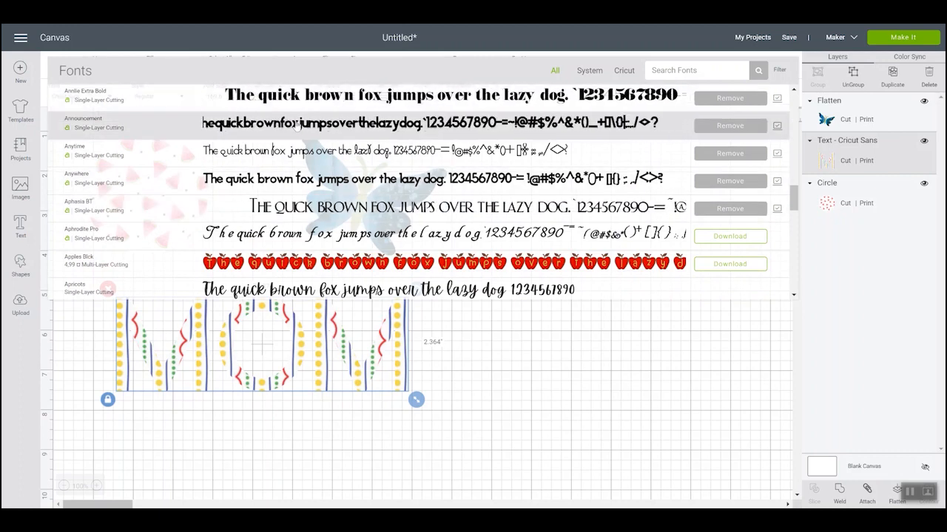
{"action": "left_click", "coordinate": [296, 125]}
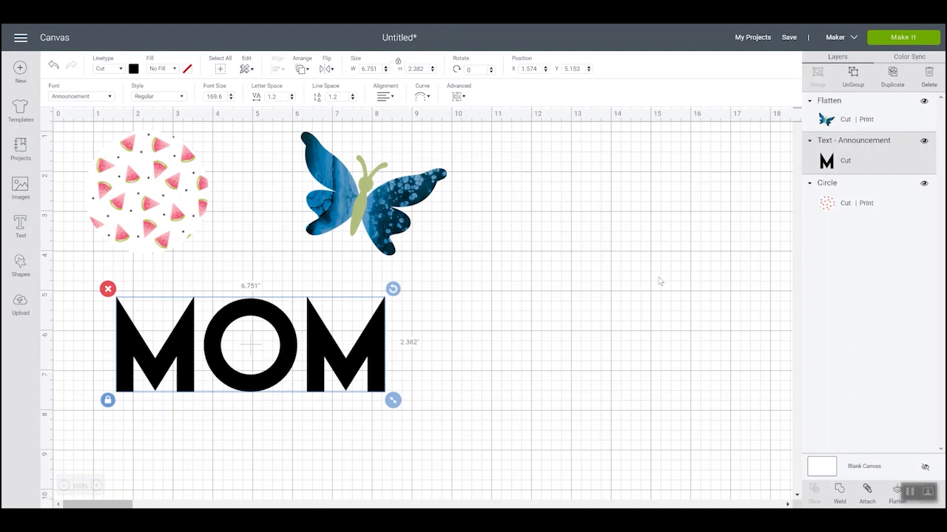
- Set the Announcement-font MOM text to a Print fill with the ditzy dotz pattern
{"action": "left_click", "coordinate": [162, 71]}
{"action": "left_click", "coordinate": [165, 97]}
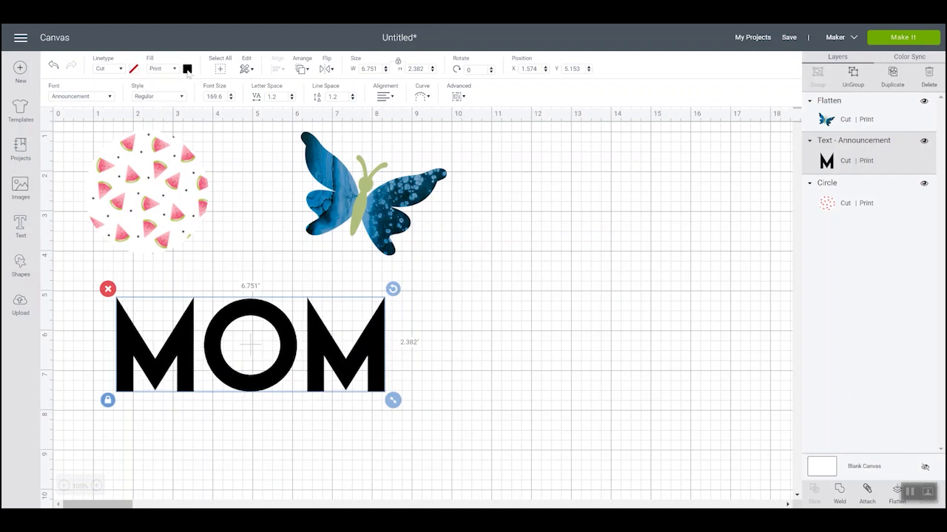
{"action": "left_click", "coordinate": [187, 69]}
{"action": "left_click", "coordinate": [264, 113]}
{"action": "left_click", "coordinate": [241, 146]}
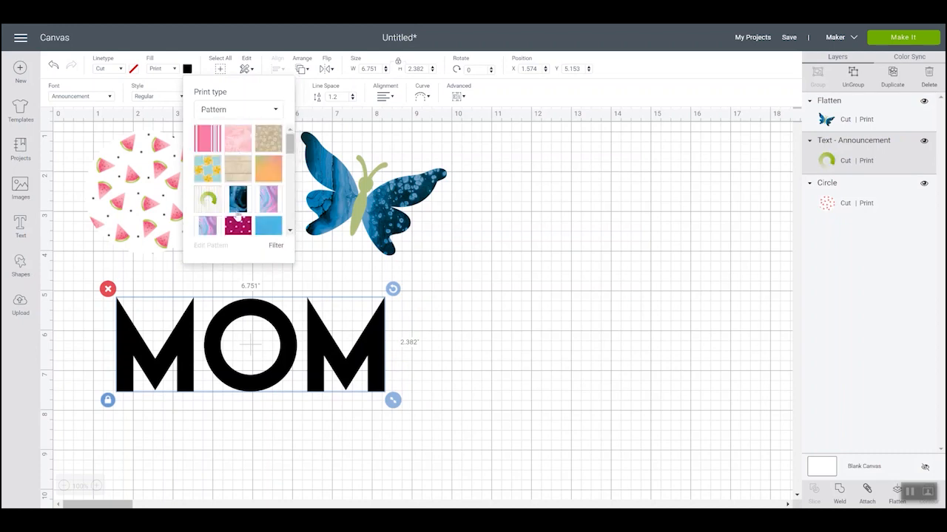
- Enlarge the ditzy dotz pattern inside the Announcement-font MOM text and close the pattern editor
{"action": "left_click", "coordinate": [210, 245]}
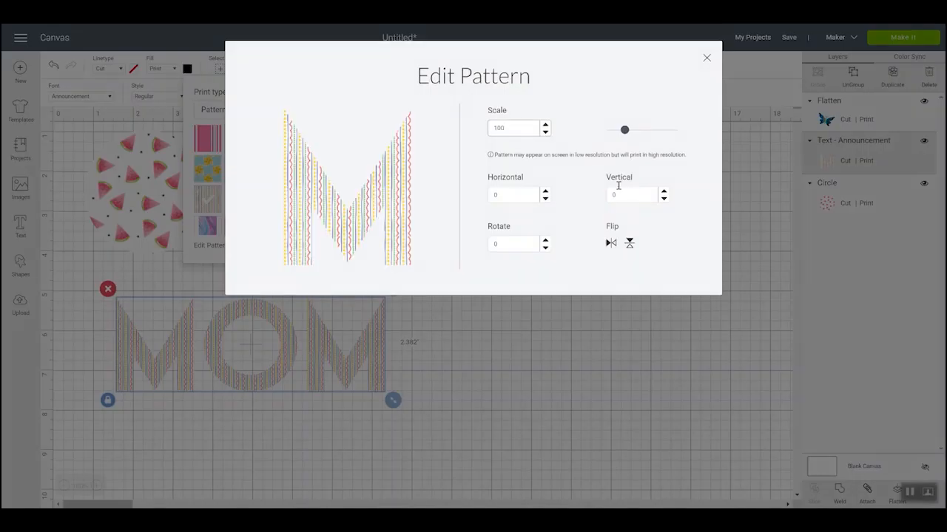
{"action": "left_click_drag", "start_coordinate": [625, 131], "coordinate": [672, 130]}
{"action": "left_click", "coordinate": [706, 57]}
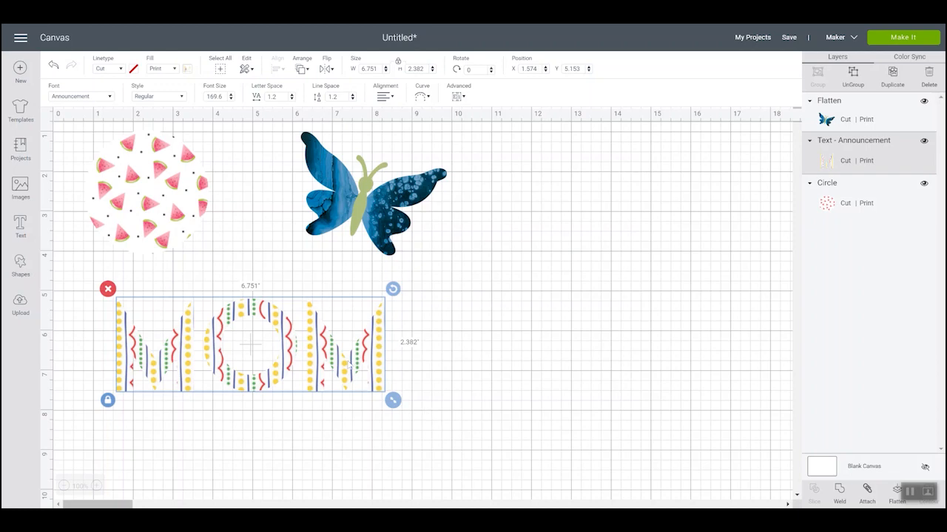
- Remove the pattern from the MOM text by setting its fill to No Fill
{"action": "left_click", "coordinate": [165, 68]}
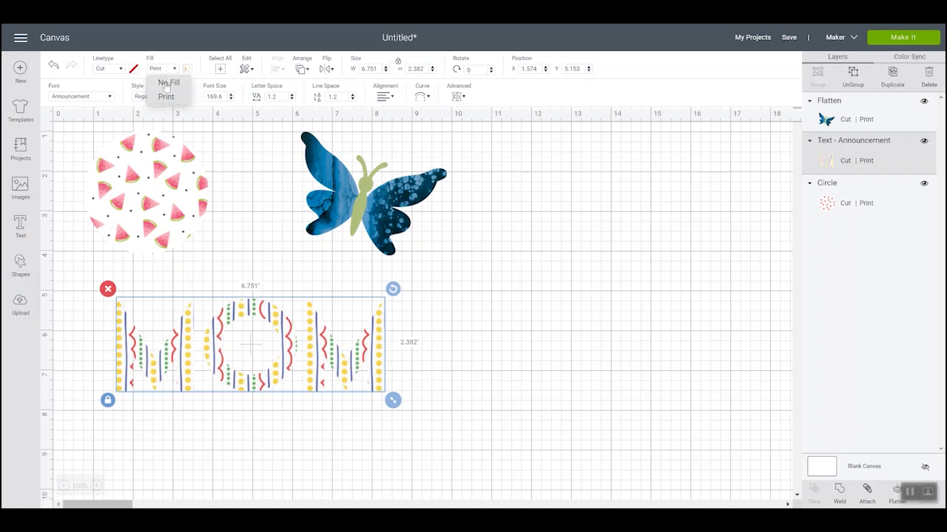
{"action": "left_click", "coordinate": [168, 83]}
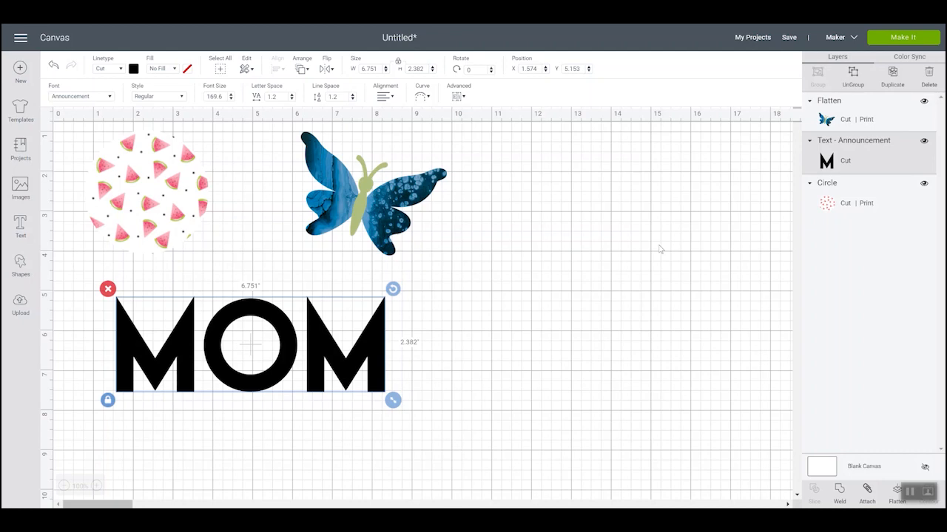